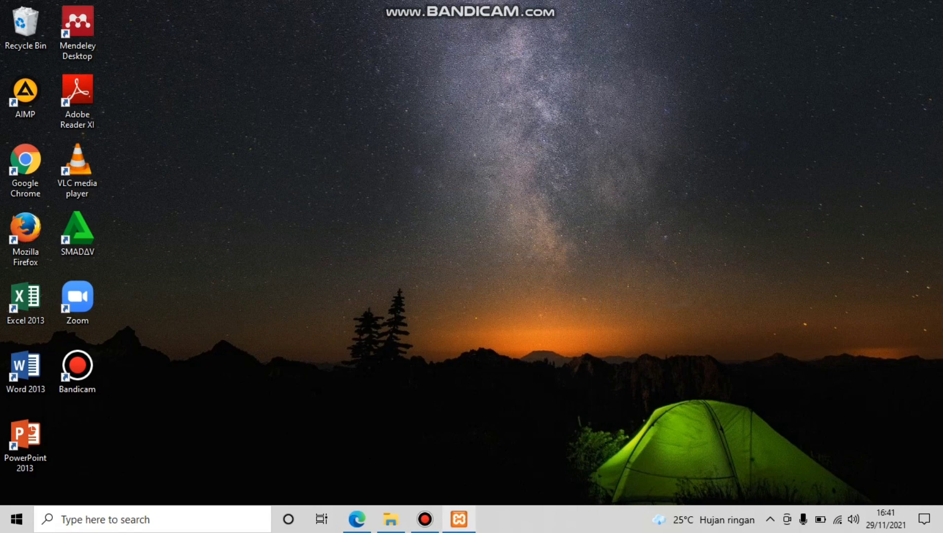
Start the Apache and MySQL modules in the XAMPP Control Panel and open MySQL's phpMyAdmin page.
click(456, 454)
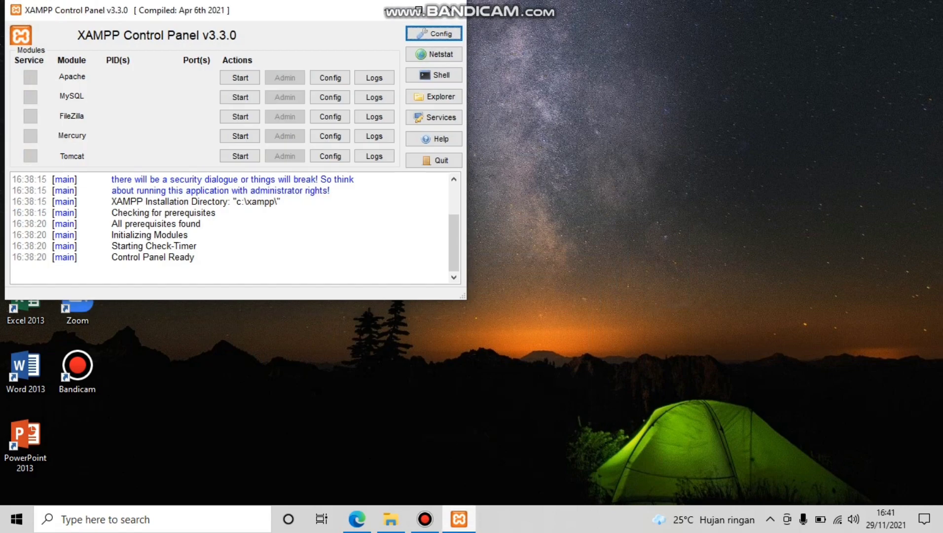
click(240, 77)
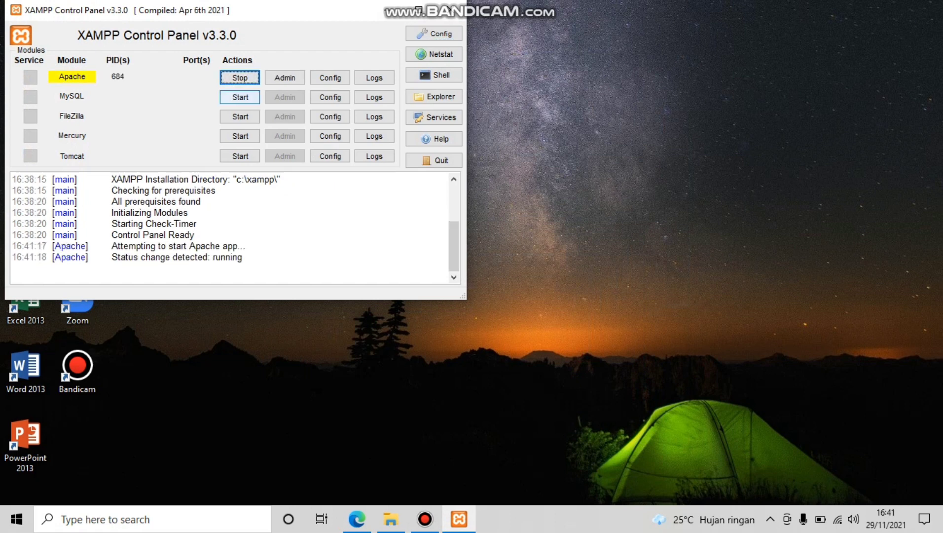
click(240, 98)
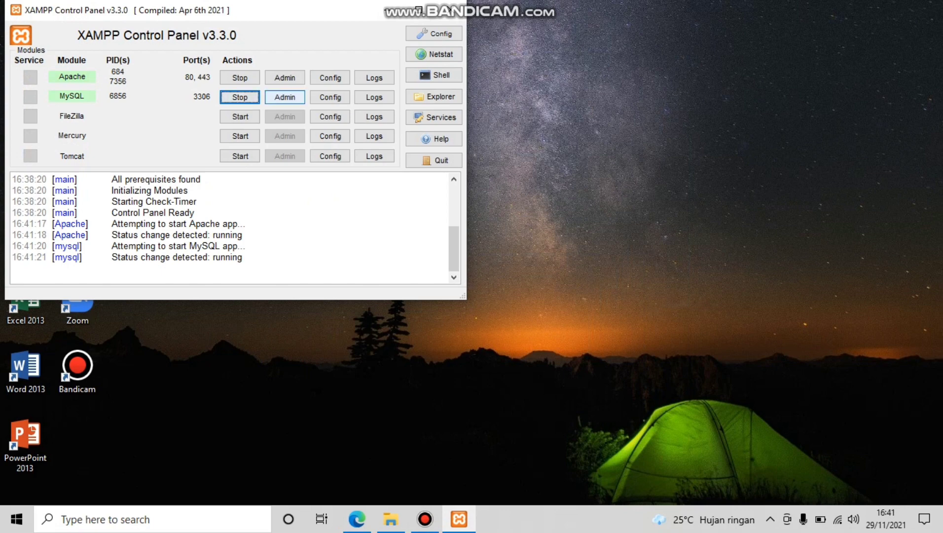
click(285, 97)
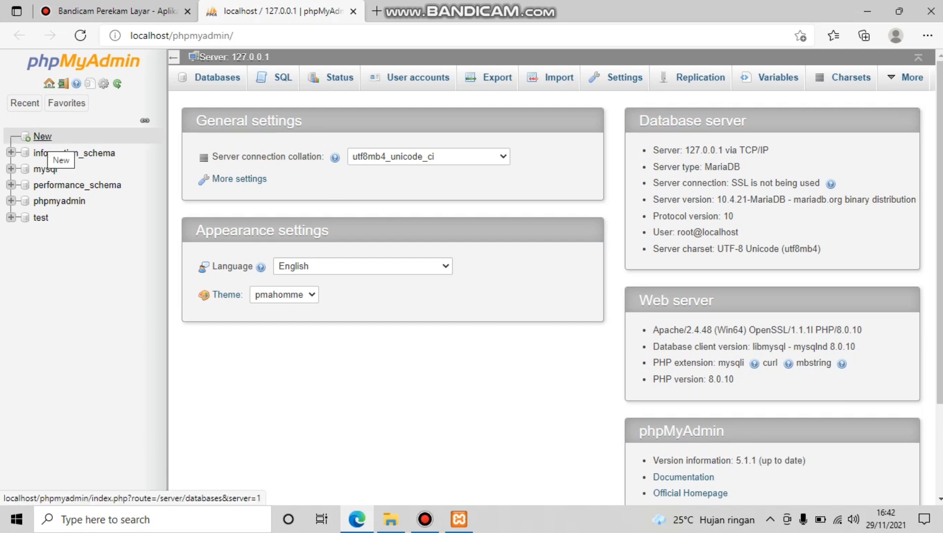
Create a new database named "Jumlah Mahasiswa" with the collation choice set to the blank "Collation" option.
click(43, 137)
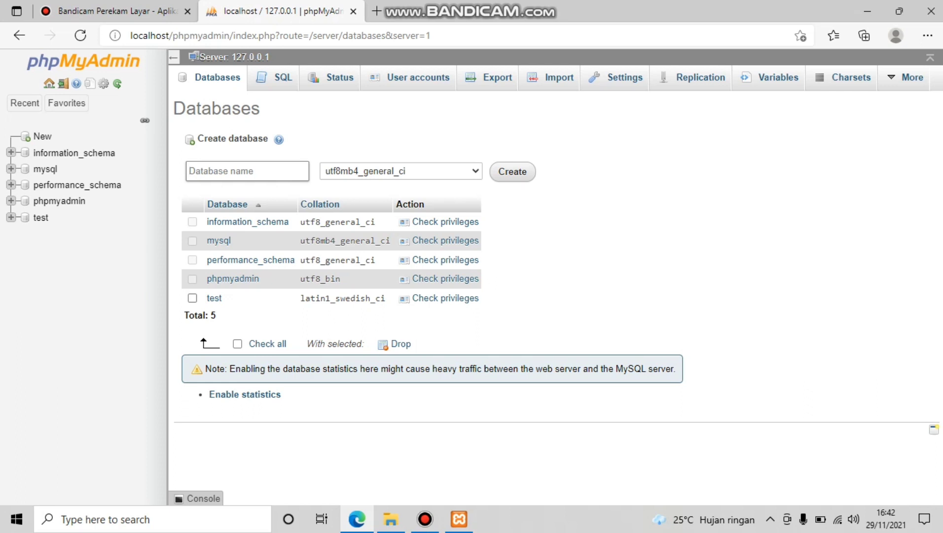
text(Jumlah Mahasiswa)
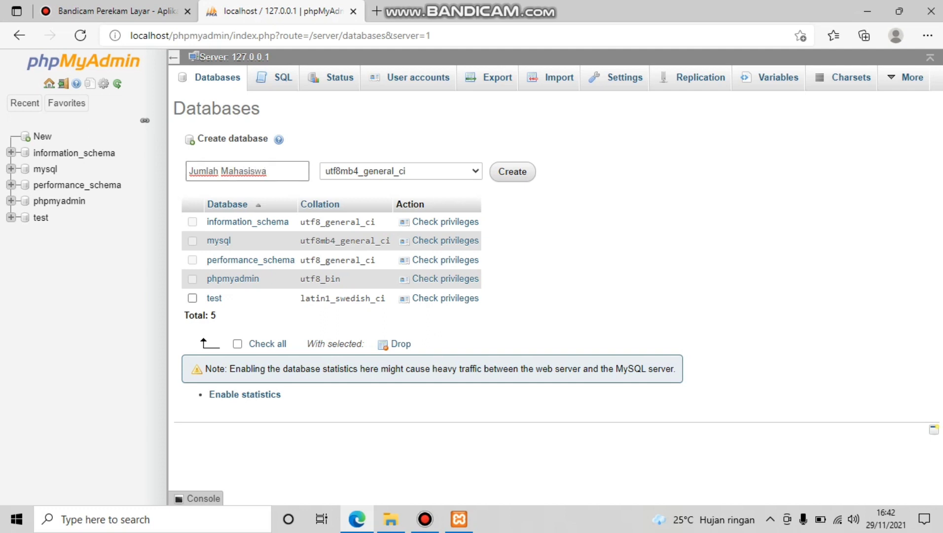
click(401, 172)
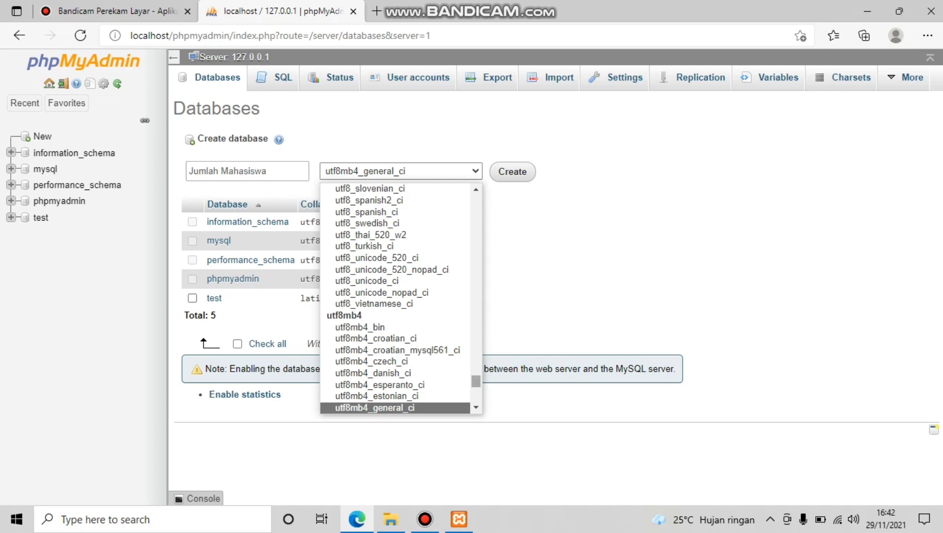
drag(476, 381, 476, 201)
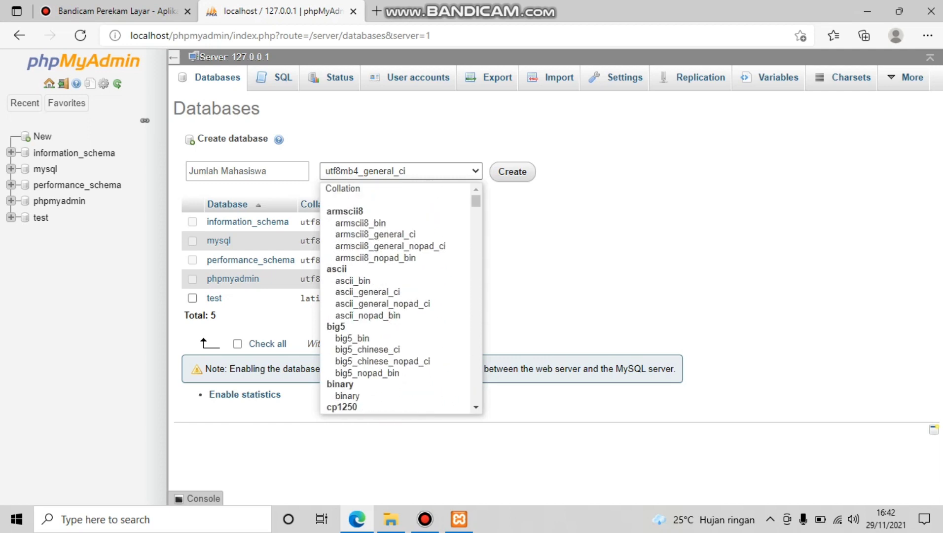
click(395, 189)
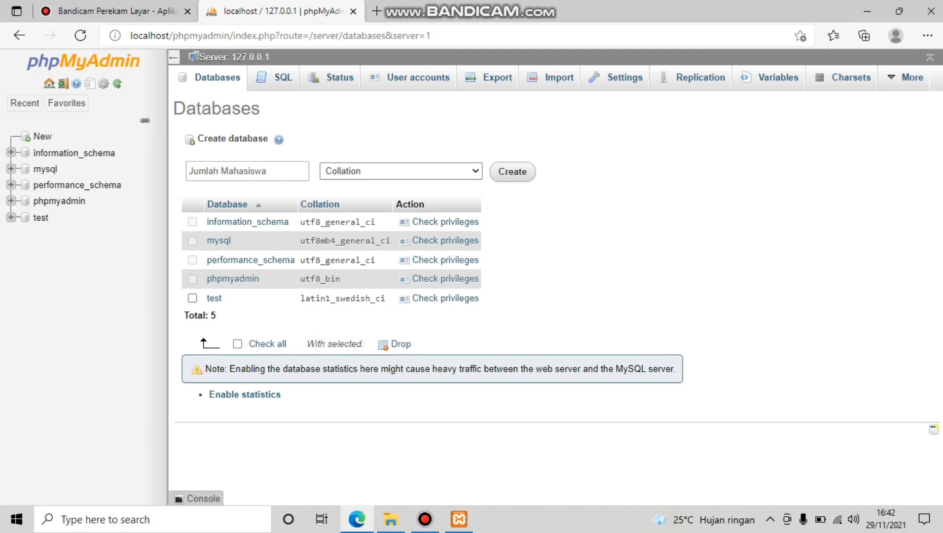
click(512, 171)
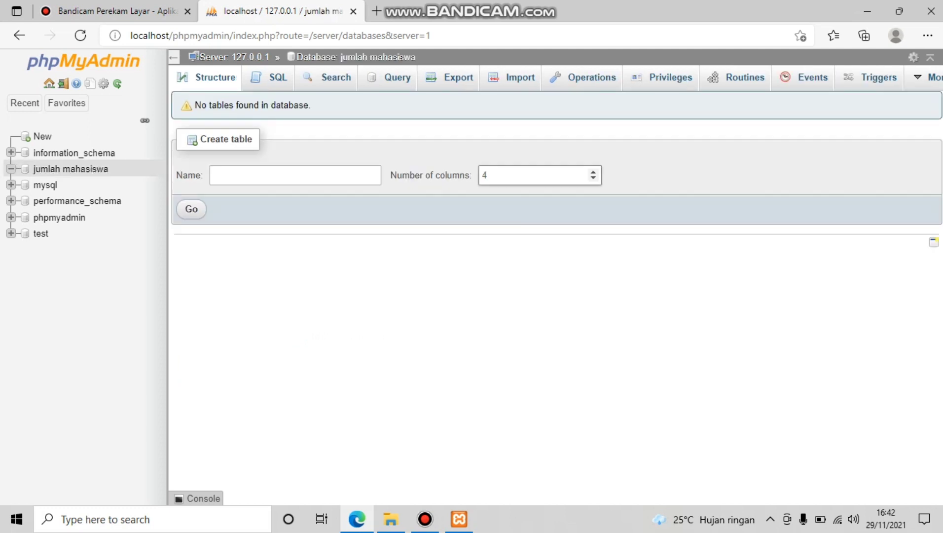
Create a table named "Jumlah Mahasiswa FKIP Tahun 2021" with 3 columns in the new database.
mouse_move(66, 103)
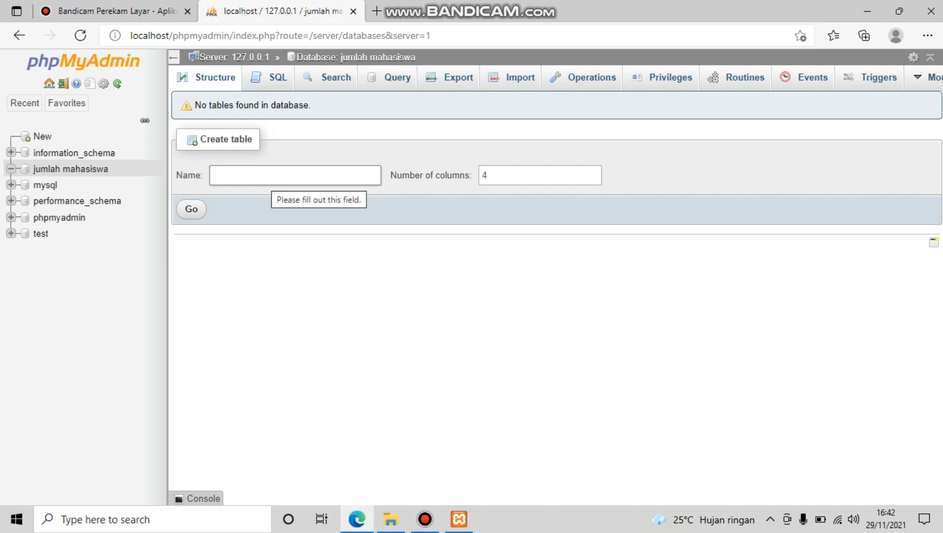
click(271, 177)
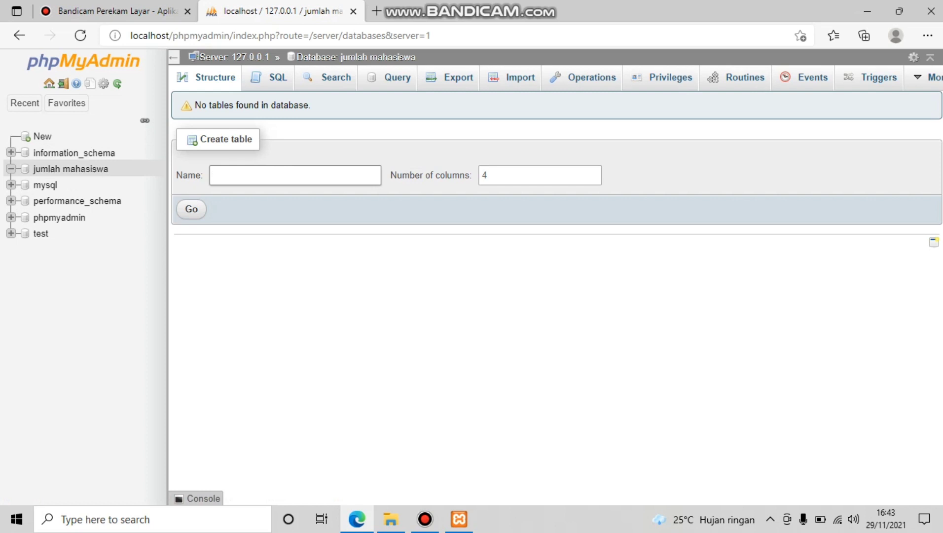
text(Jumlah Mahasiswa )
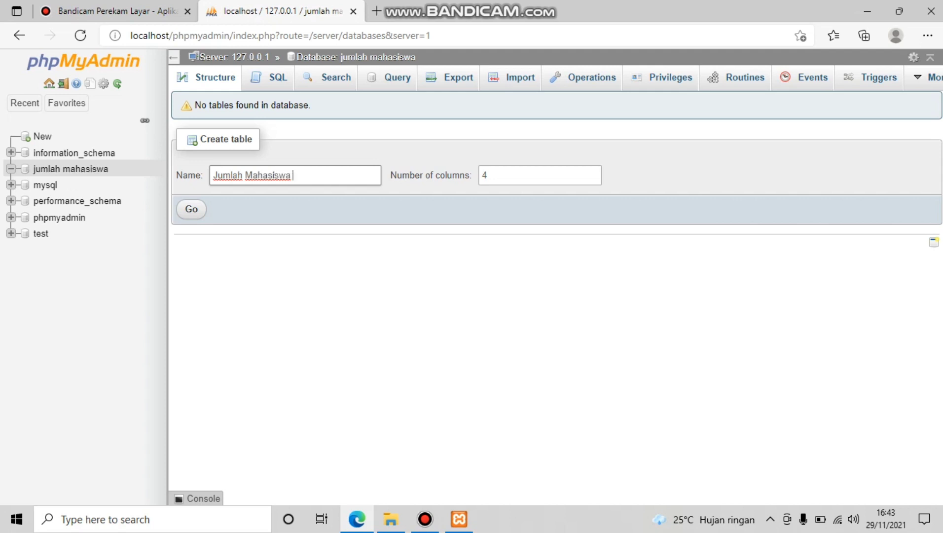
text(FKIP Tahun 2021)
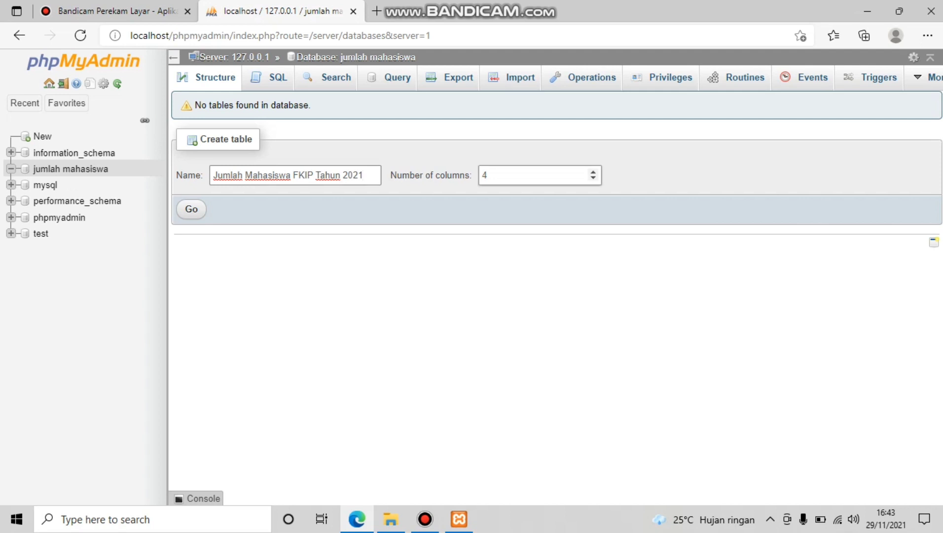
click(489, 175)
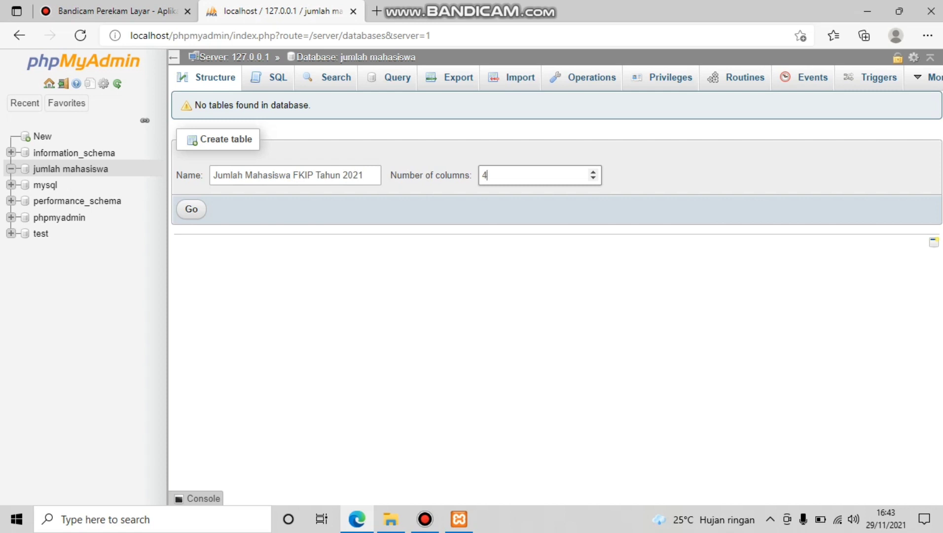
key(BackSpace)
text(3)
key(Return)
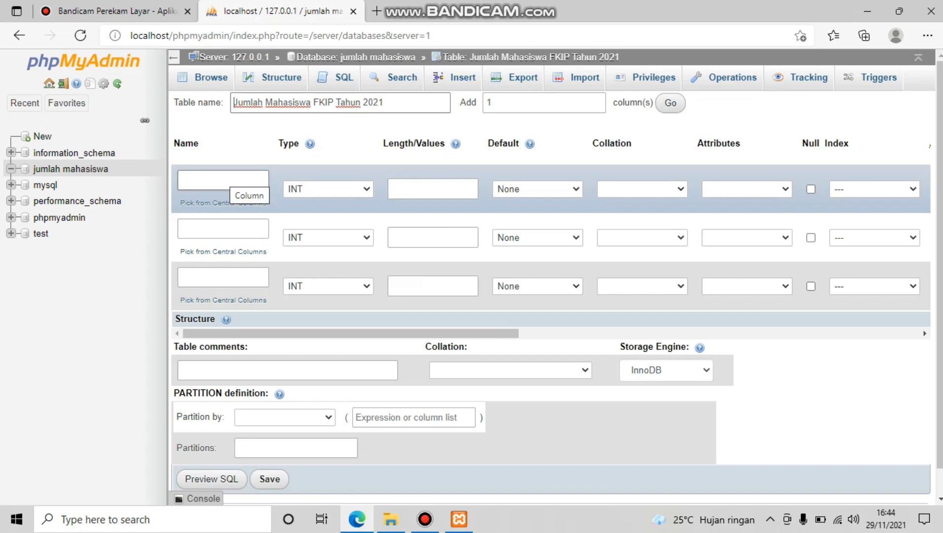
Name the table's three columns "No.", "PRODI" and "Jumlah Mahasiswa", in that order.
click(223, 180)
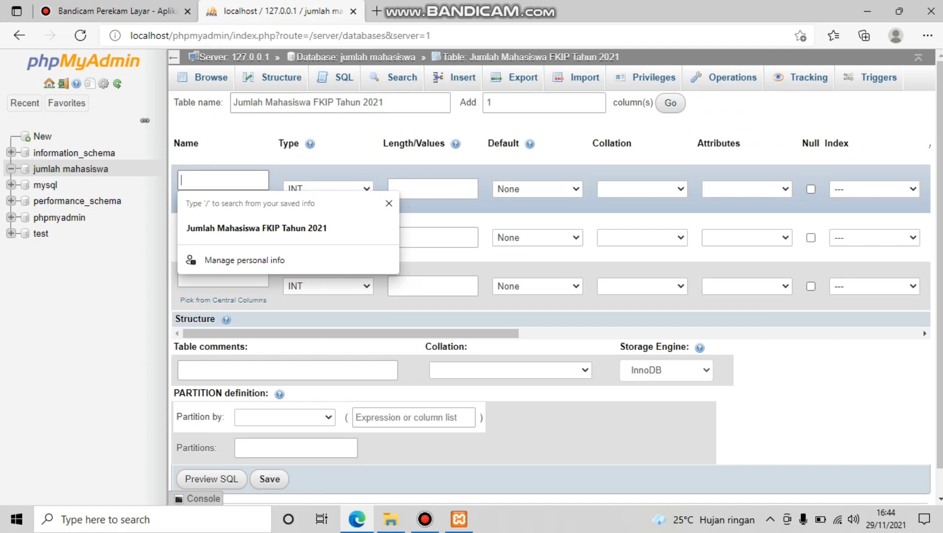
text(No)
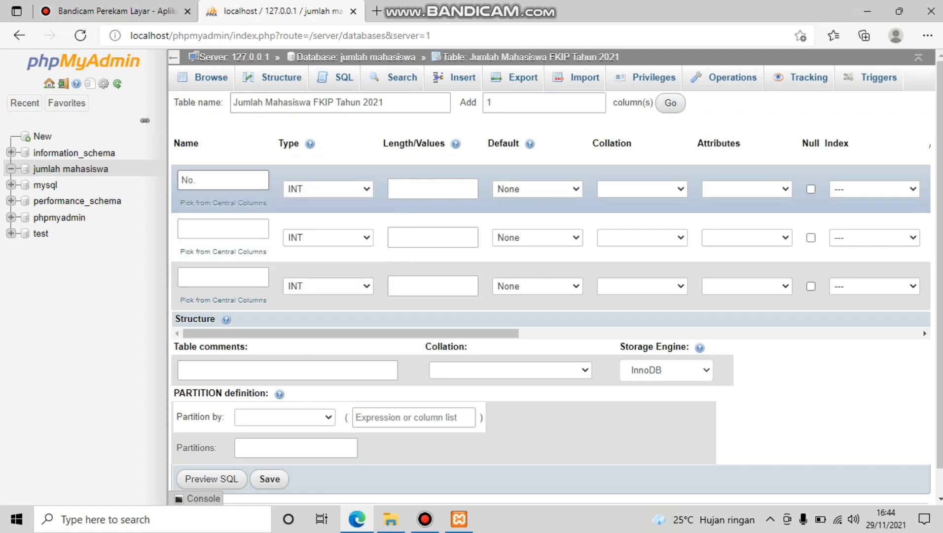
click(223, 229)
text(P)
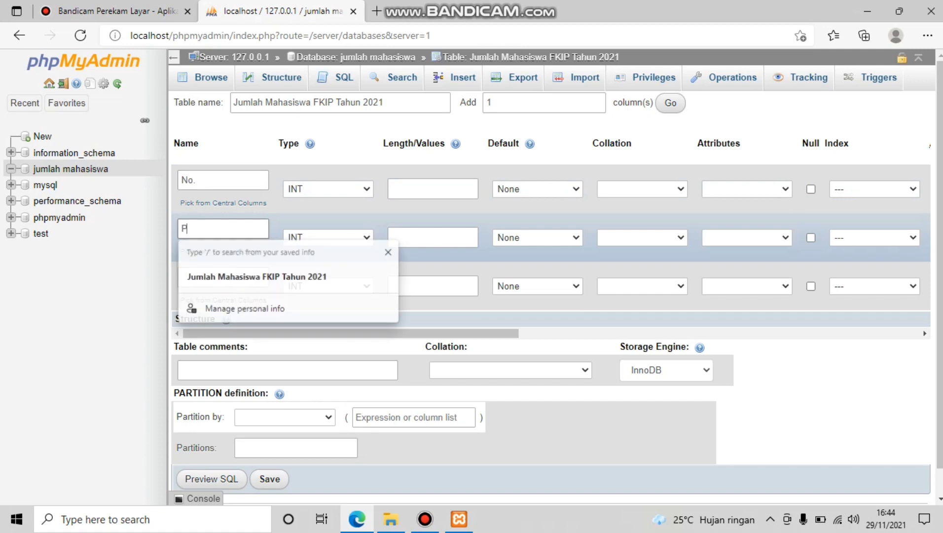
text(RODI)
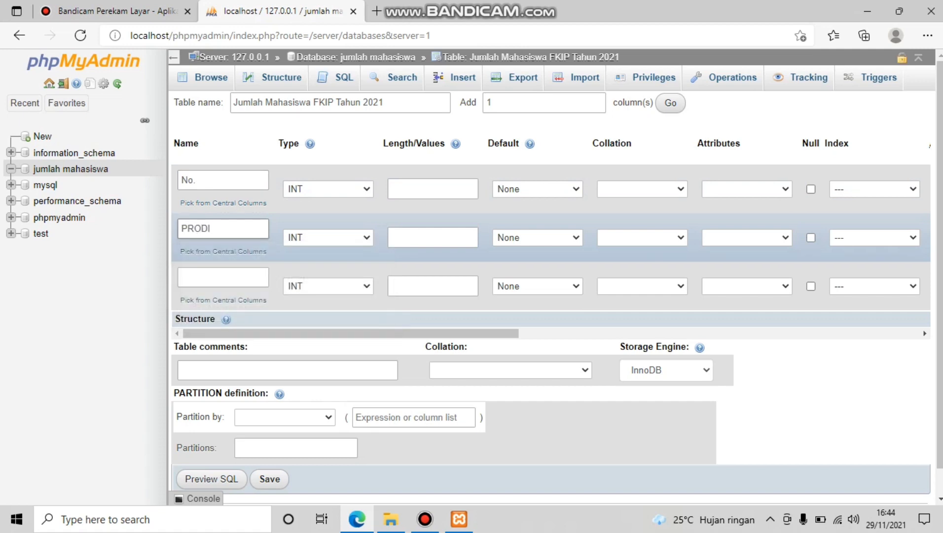
click(222, 277)
text(J)
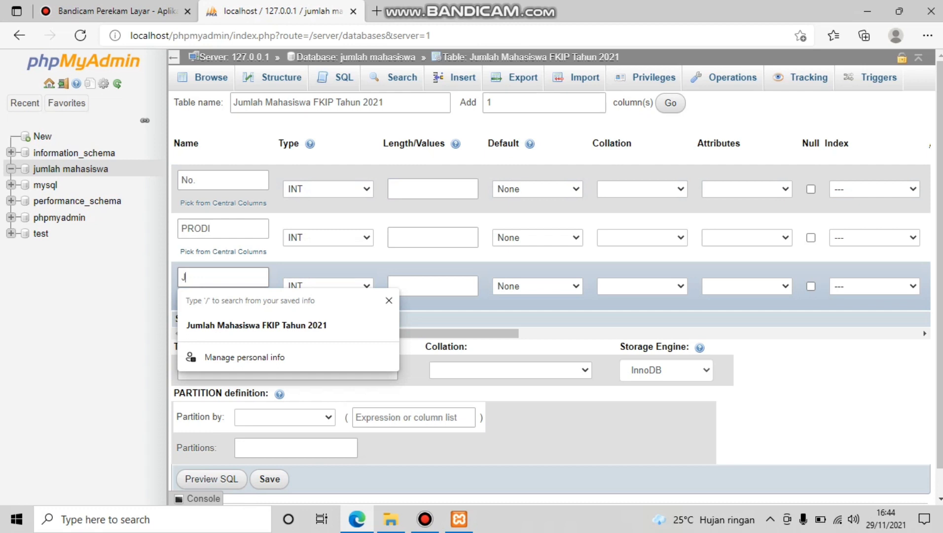
text(umlah Mahasiswa)
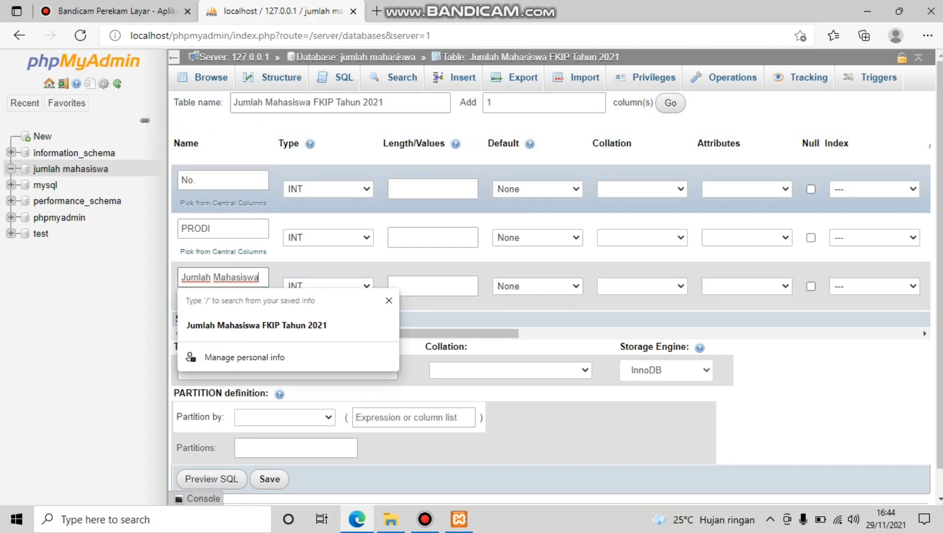
Set the data types to INT for No., VARCHAR for PRODI and INT for Jumlah Mahasiswa.
click(328, 189)
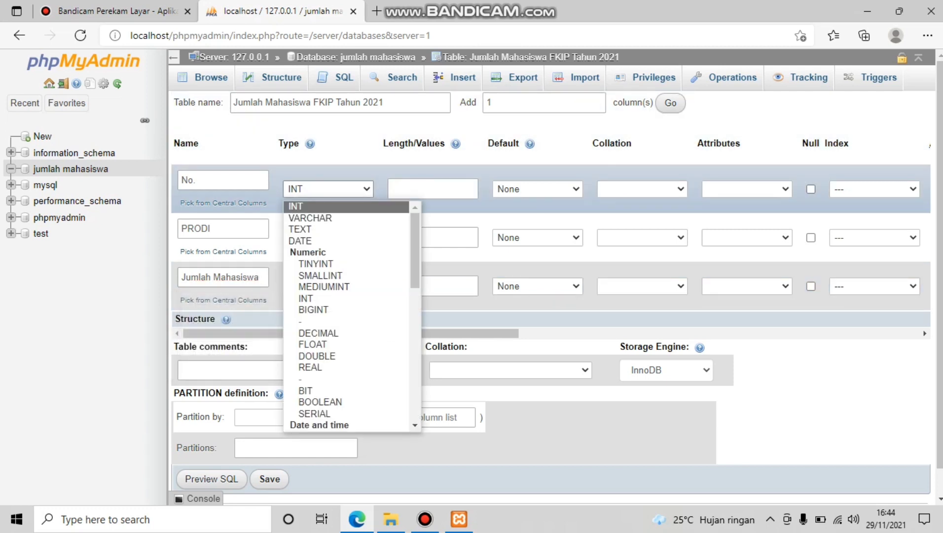
click(316, 206)
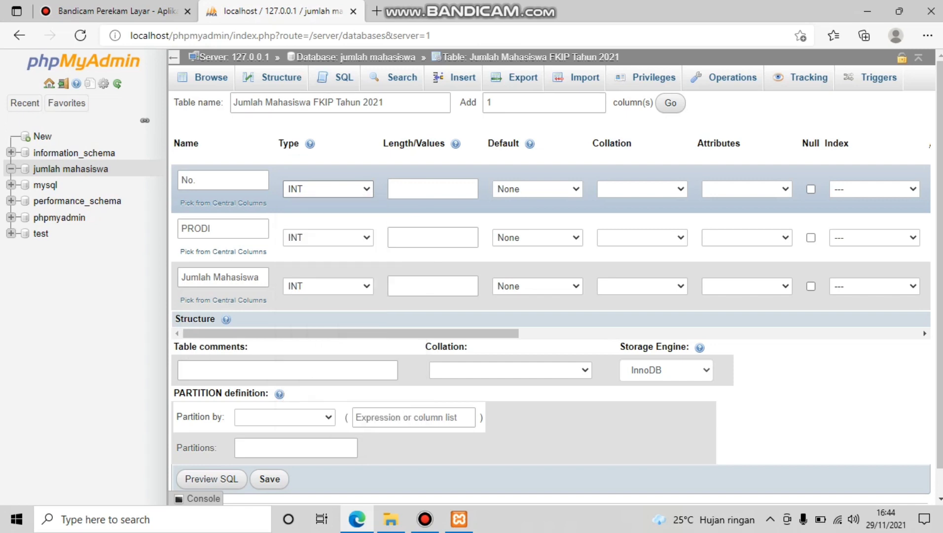
click(328, 237)
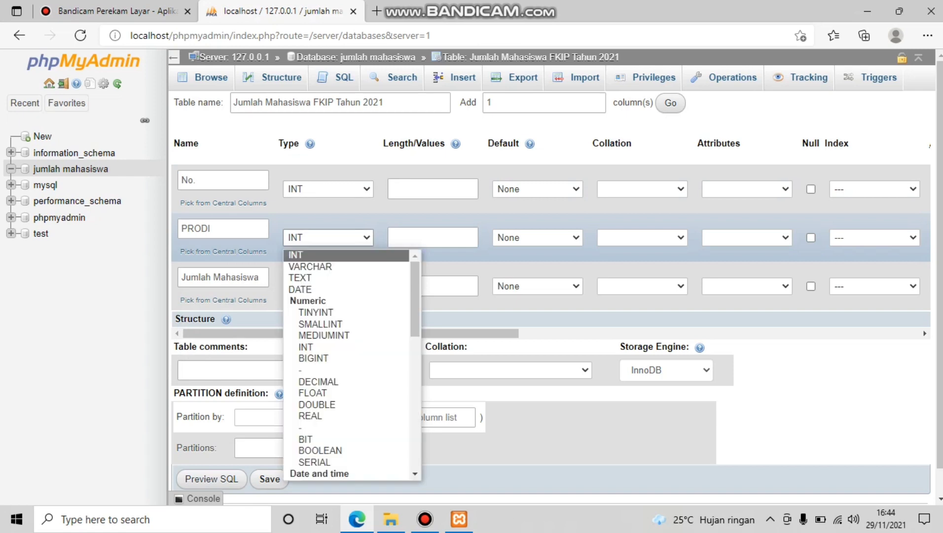
click(309, 267)
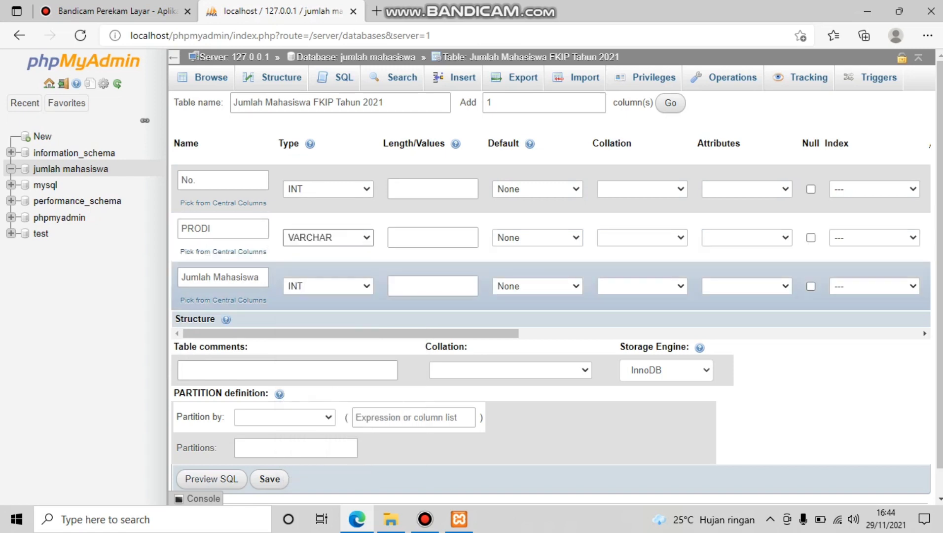
click(328, 286)
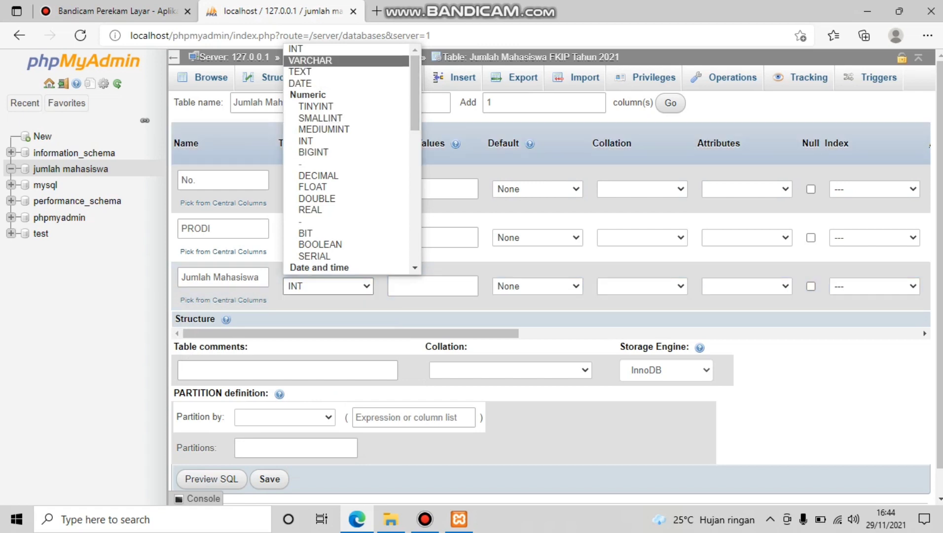
click(296, 49)
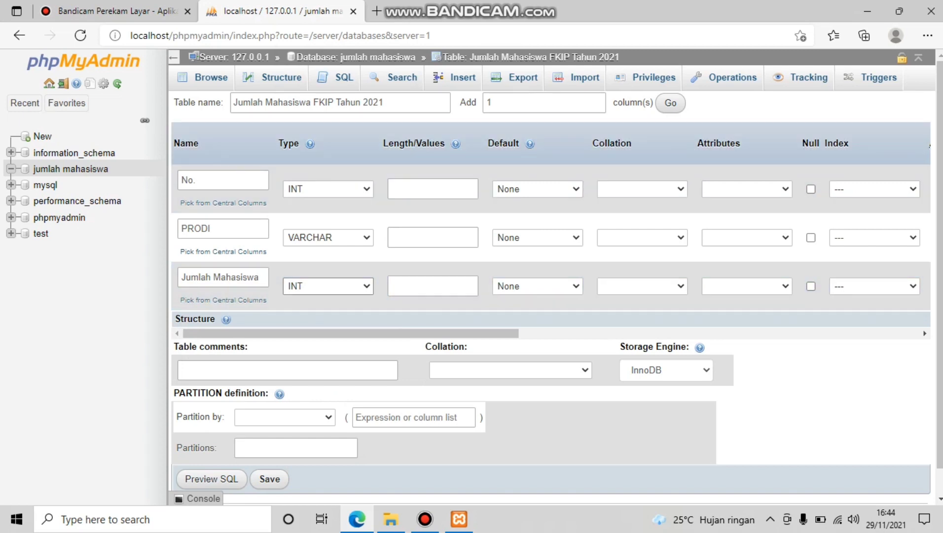
Set the column lengths to 3 for No., 25 for PRODI and 4 for Jumlah Mahasiswa.
click(433, 189)
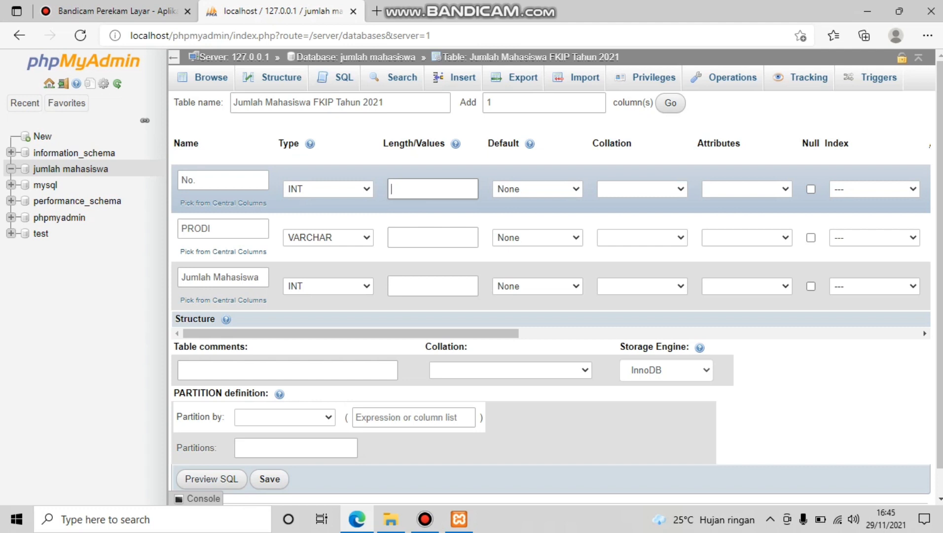
text(3)
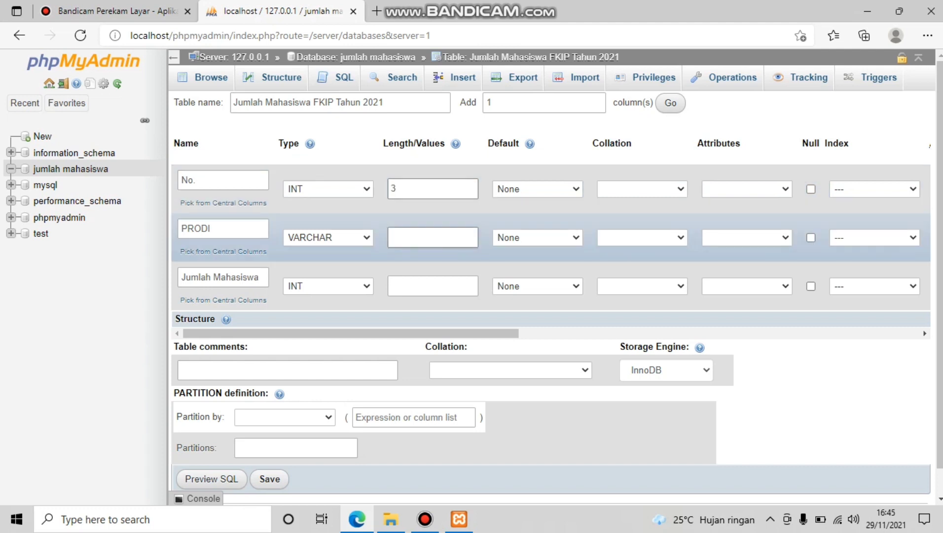
click(432, 237)
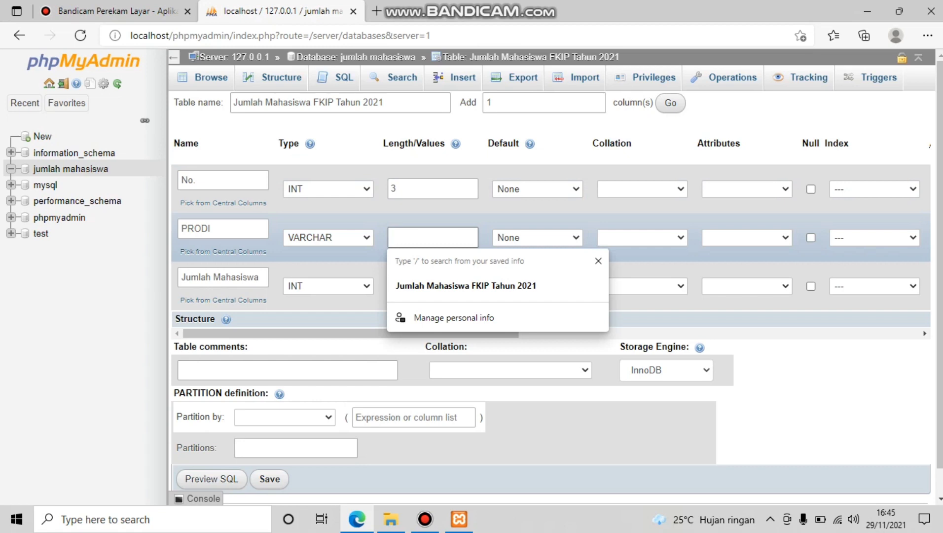
text(25)
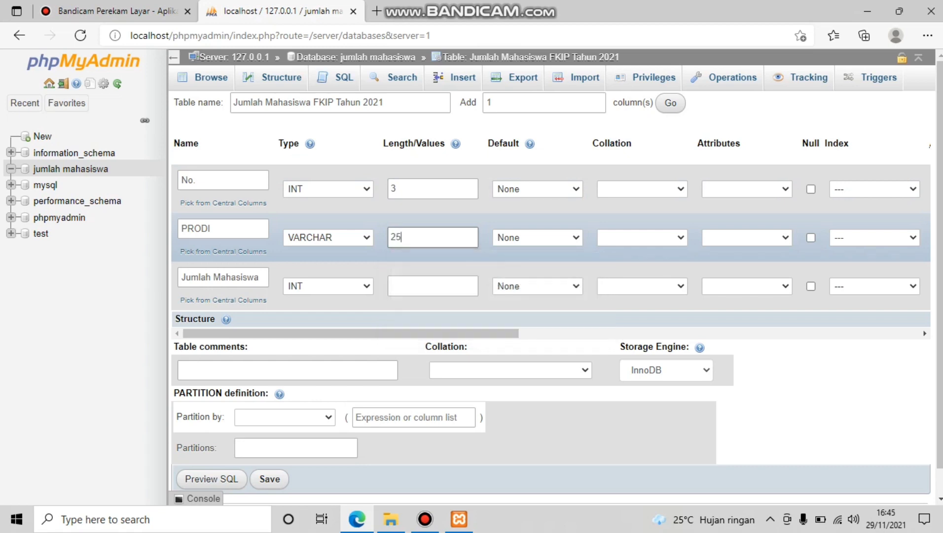
click(433, 286)
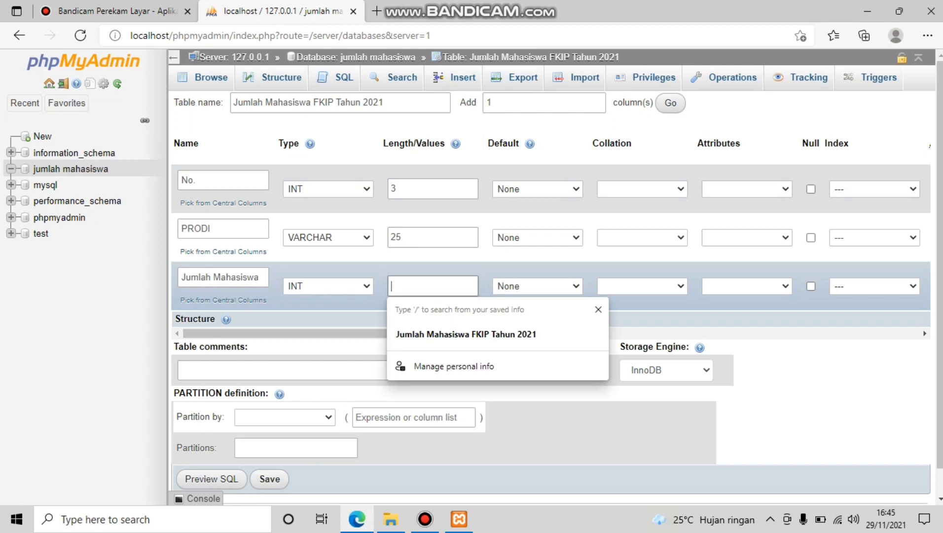
text(4)
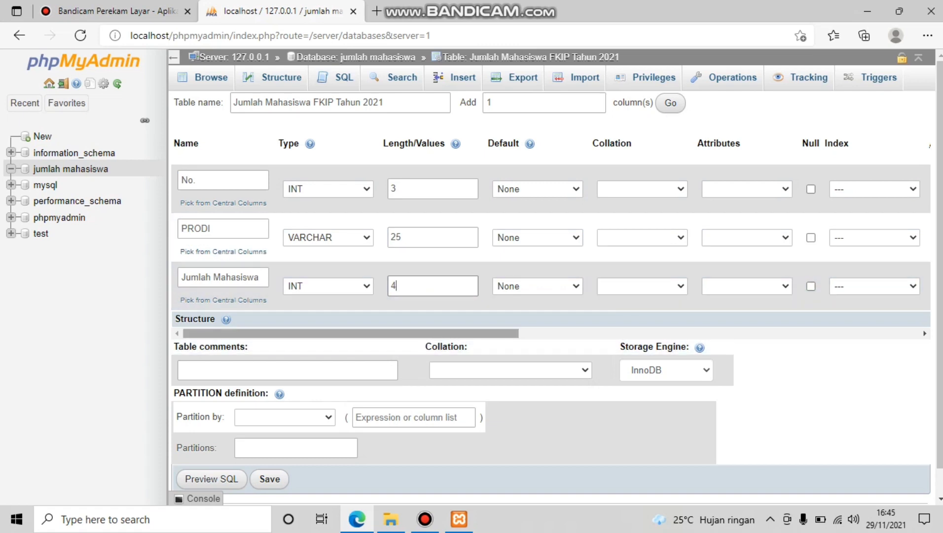
Assign a PRIMARY index to the No. column, leaving the index size empty.
drag(439, 333, 594, 334)
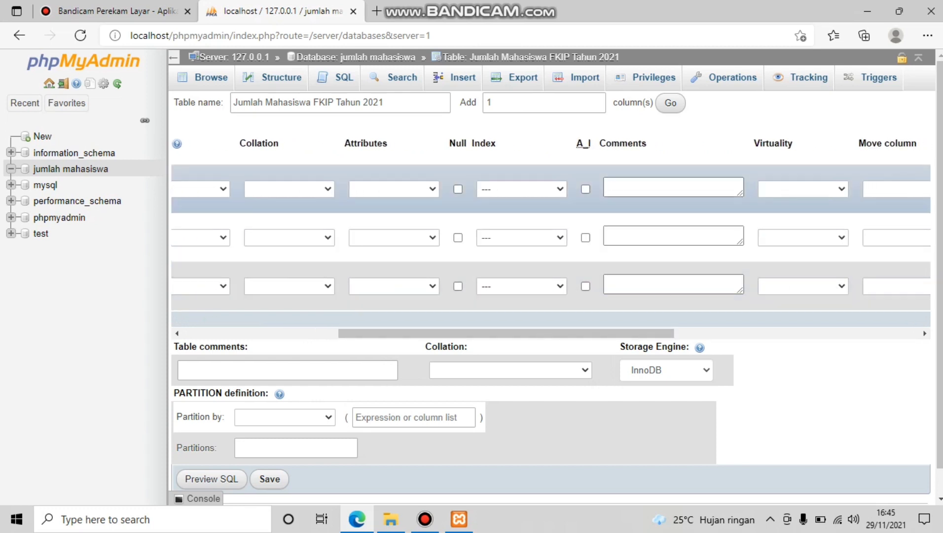
click(522, 189)
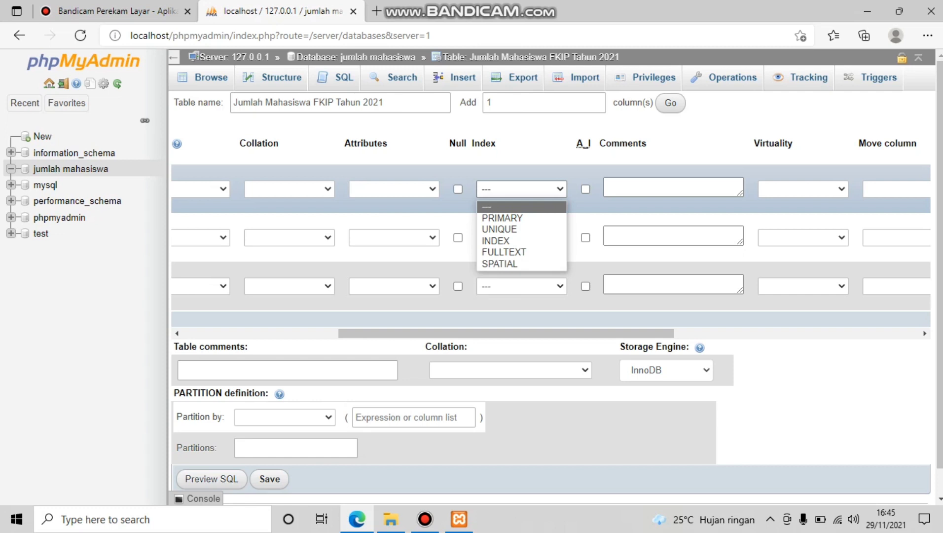
click(502, 217)
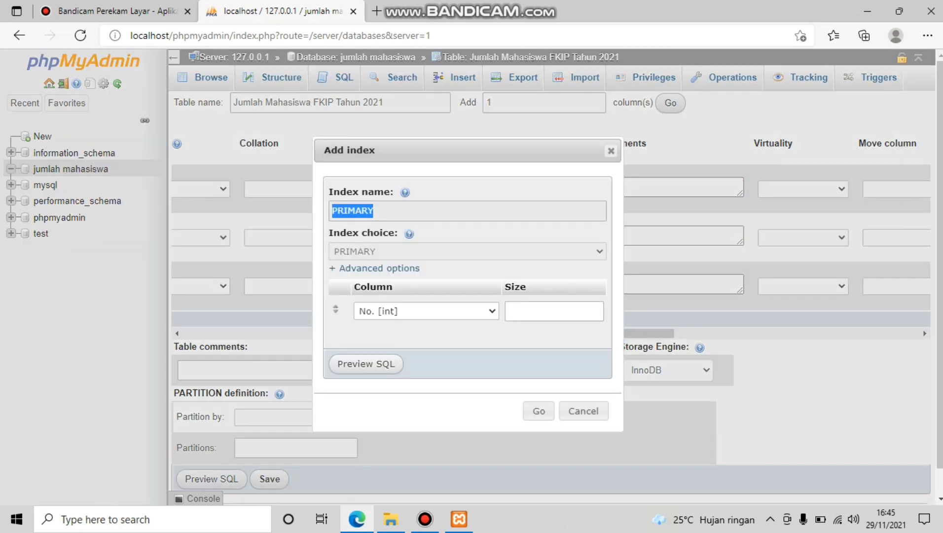
click(538, 410)
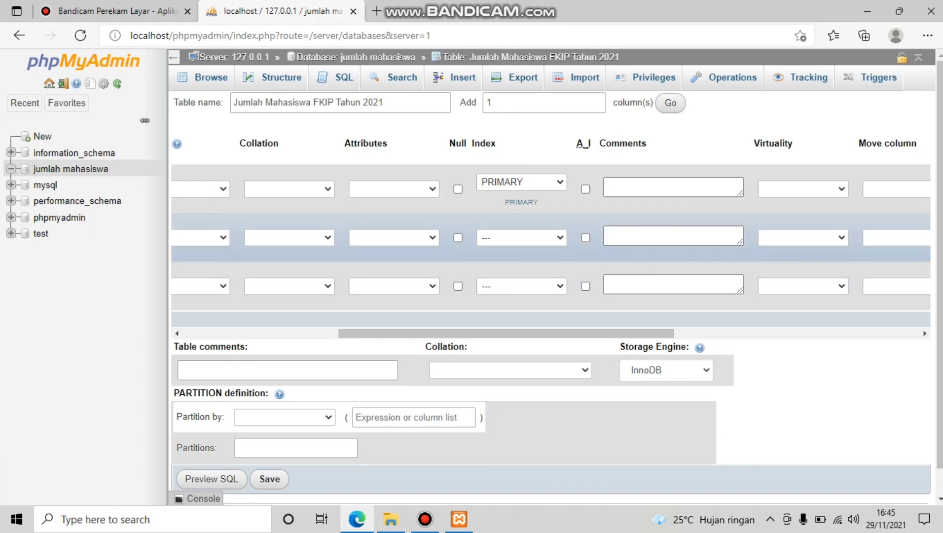
Add the PRODI column to the PRIMARY index with no size, and save the new table.
click(521, 286)
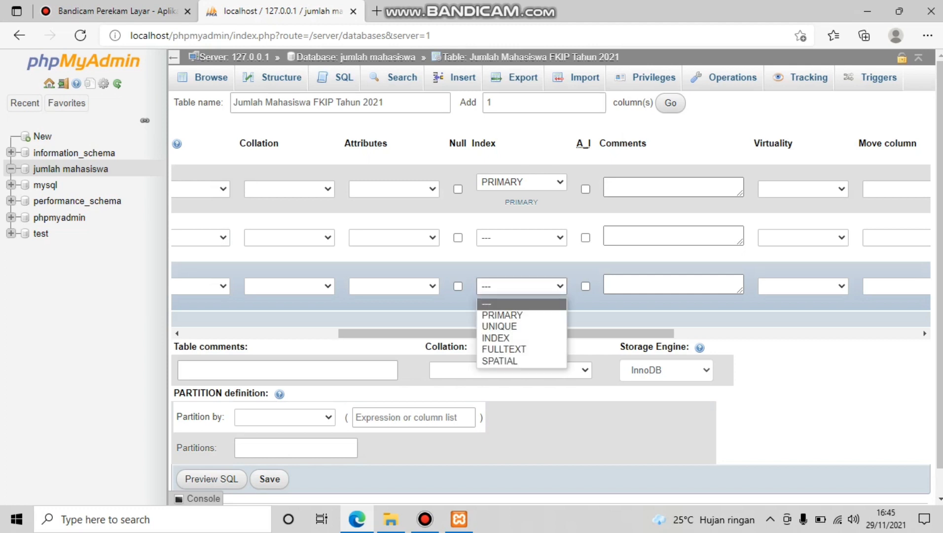
click(521, 237)
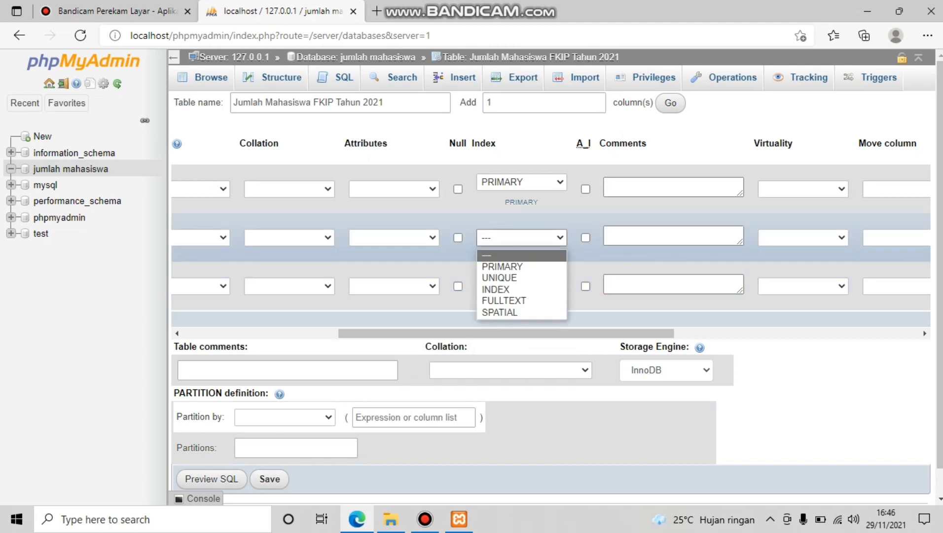
click(522, 267)
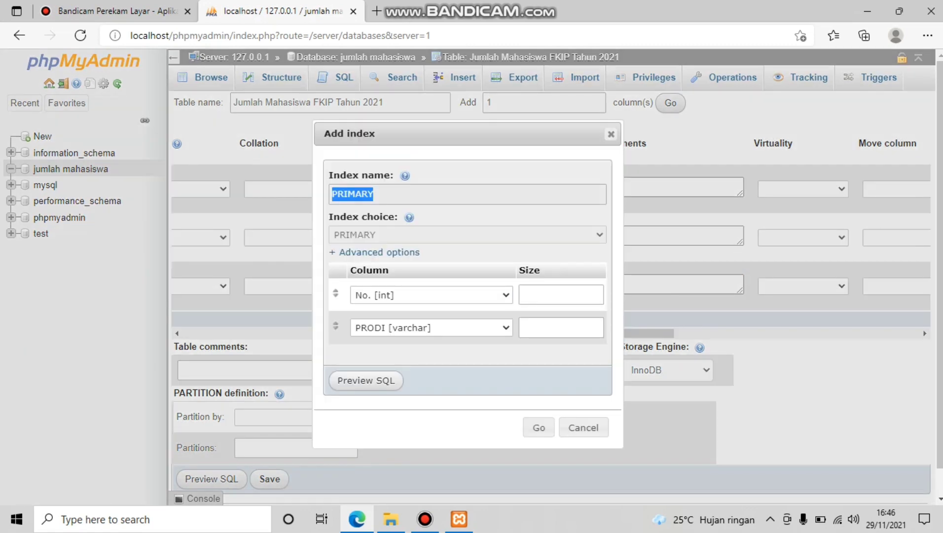
click(539, 428)
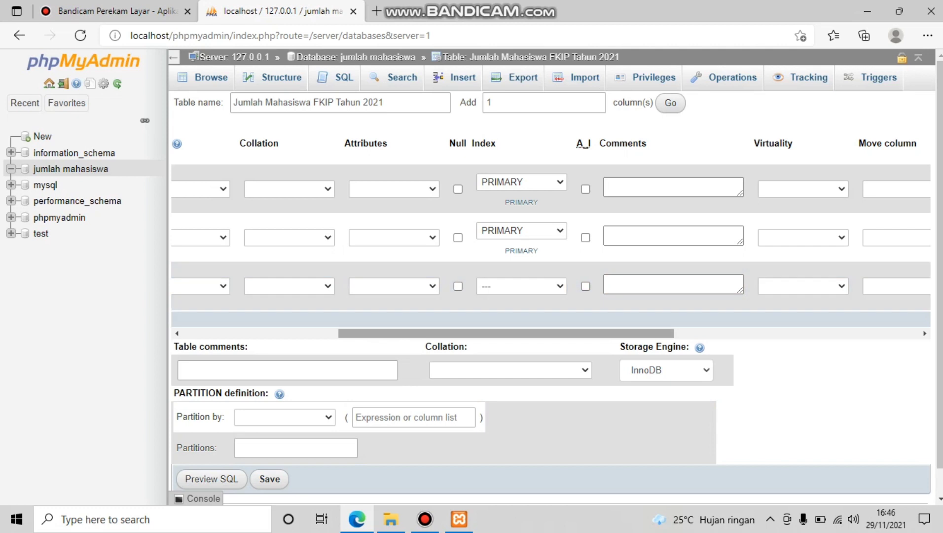
scroll(550, 237, left, 5)
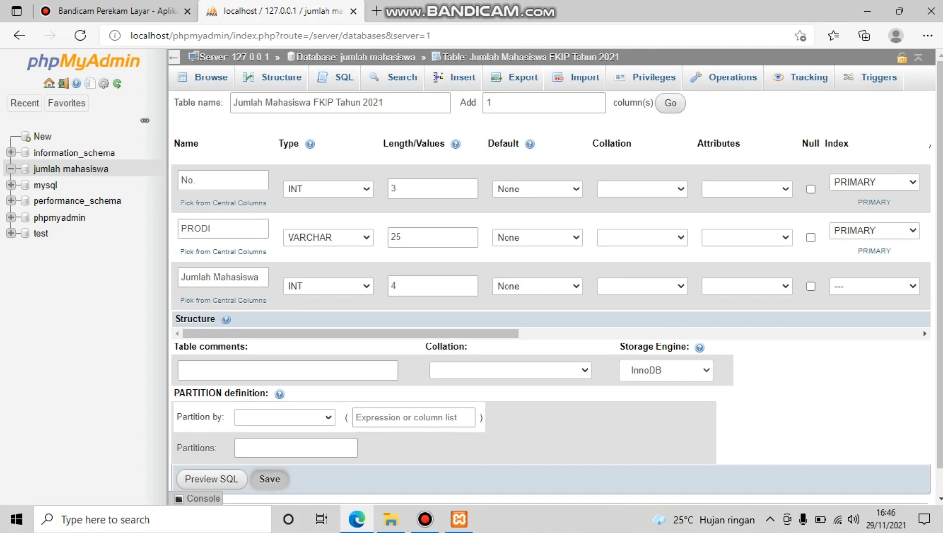
click(269, 478)
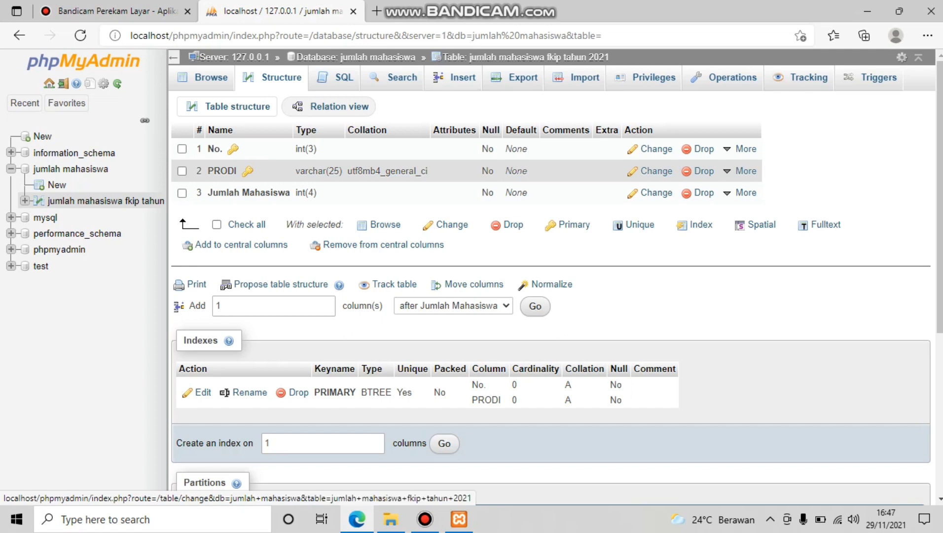
Fill the first new record of the table with No. 01, PRODI PMTK and Jumlah Mahasiswa 19.
click(454, 77)
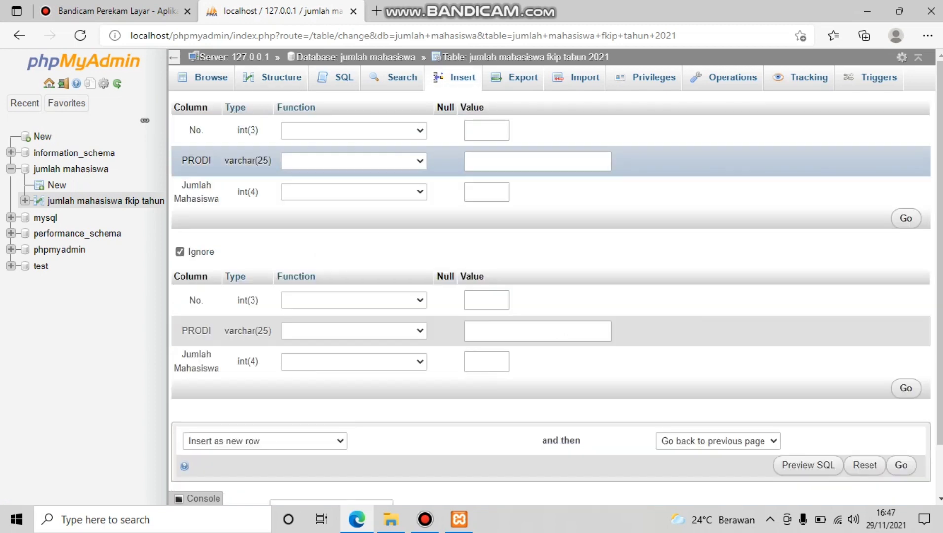
click(487, 131)
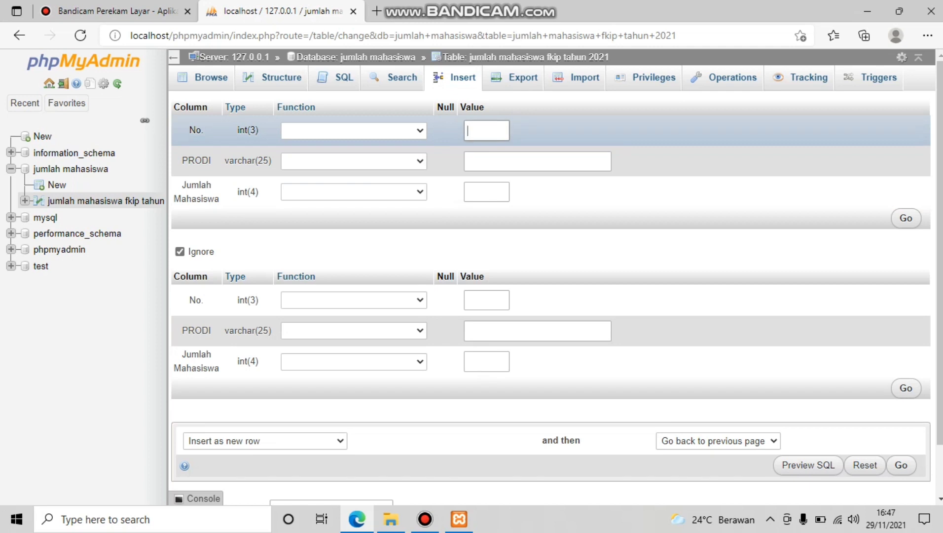
text(01)
click(537, 162)
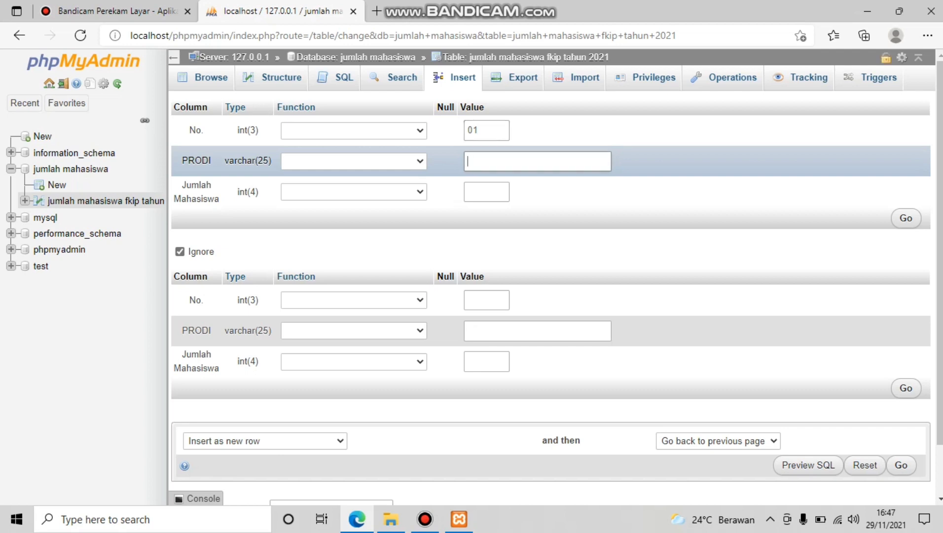
text(PMTK)
click(487, 192)
text(19)
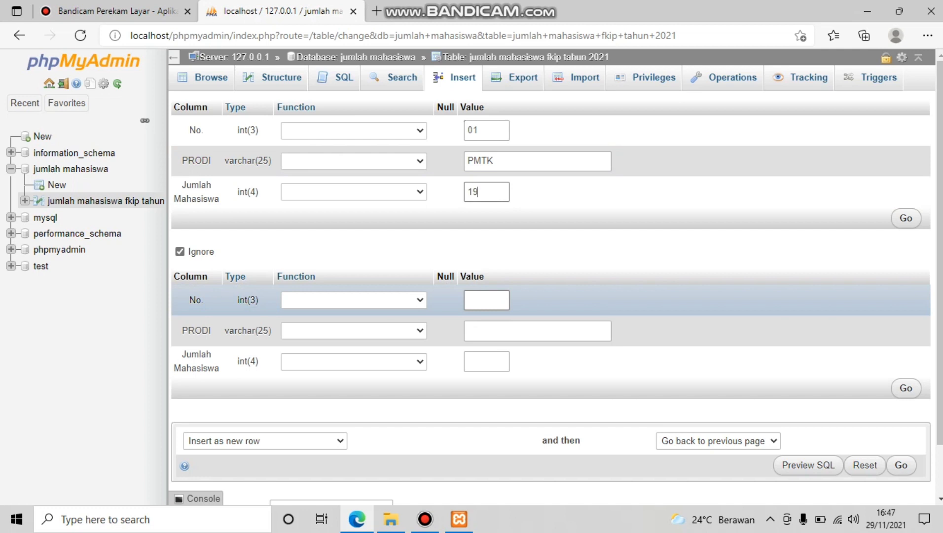
Insert both records, the second with No. 02, PRODI PJKR and Jumlah Mahasiswa 25, and browse the table's rows.
click(487, 300)
text(02)
click(493, 331)
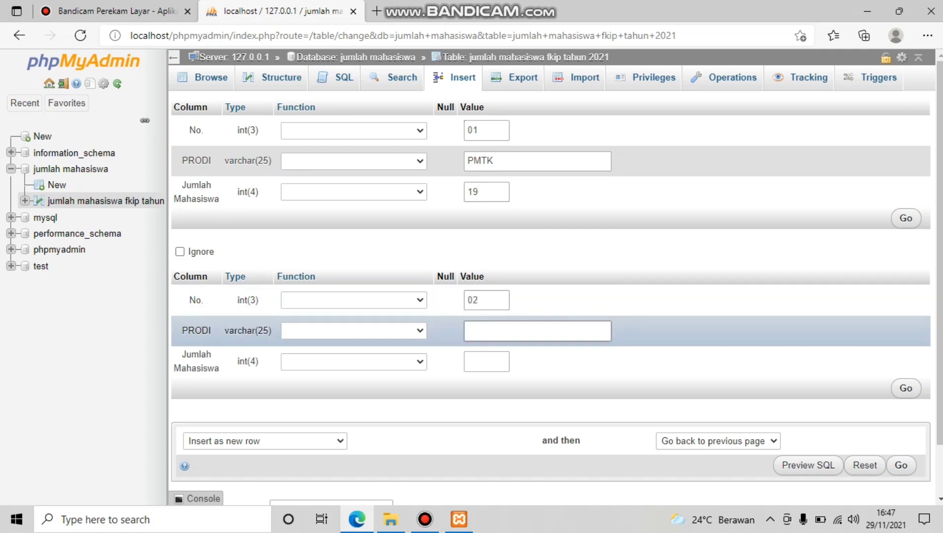
text(PJKR)
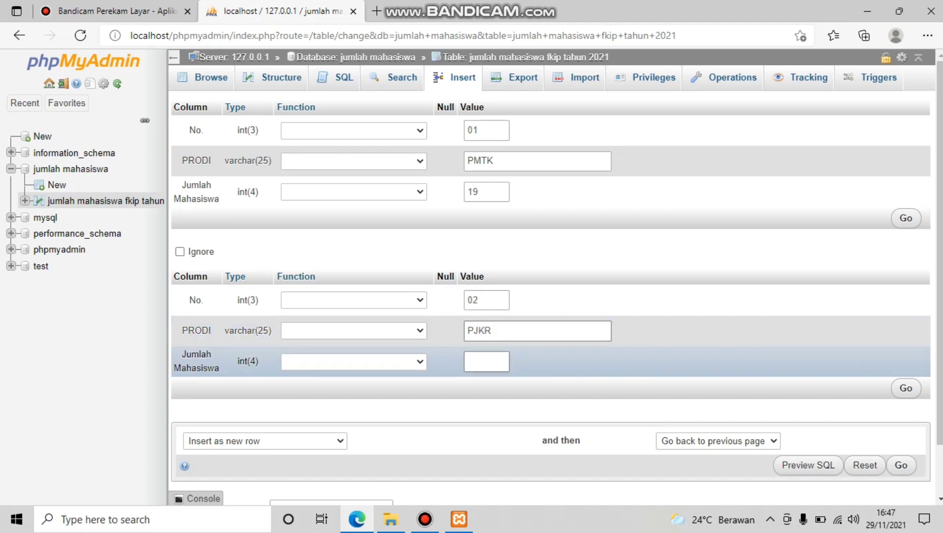
text(25)
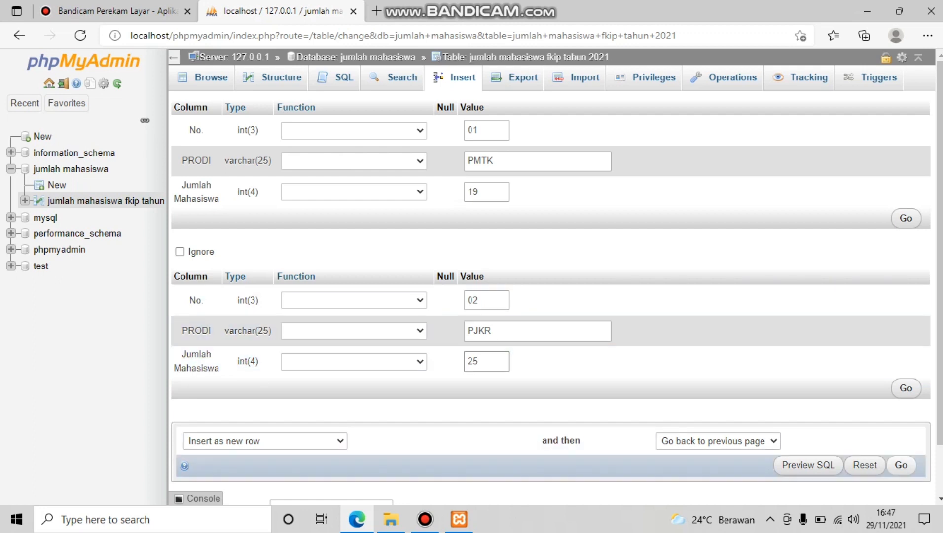
click(901, 465)
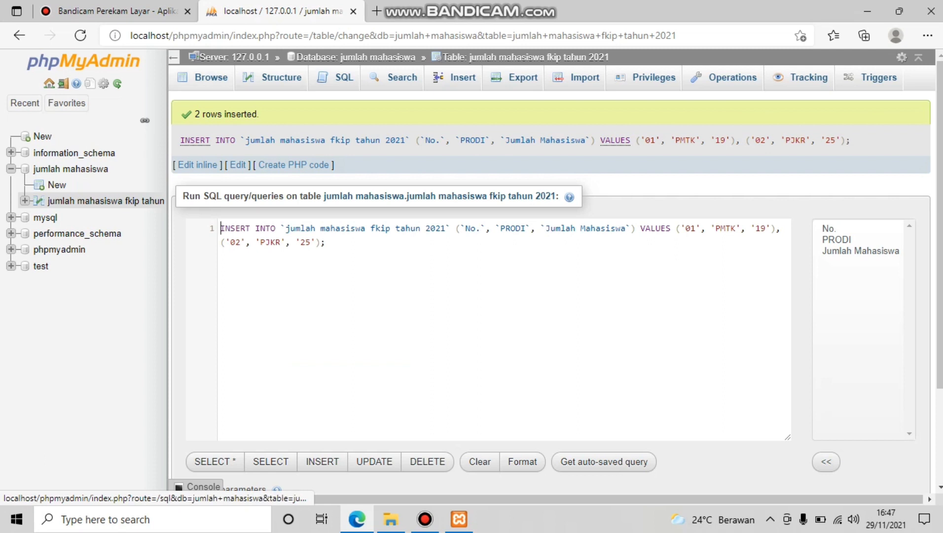
click(211, 78)
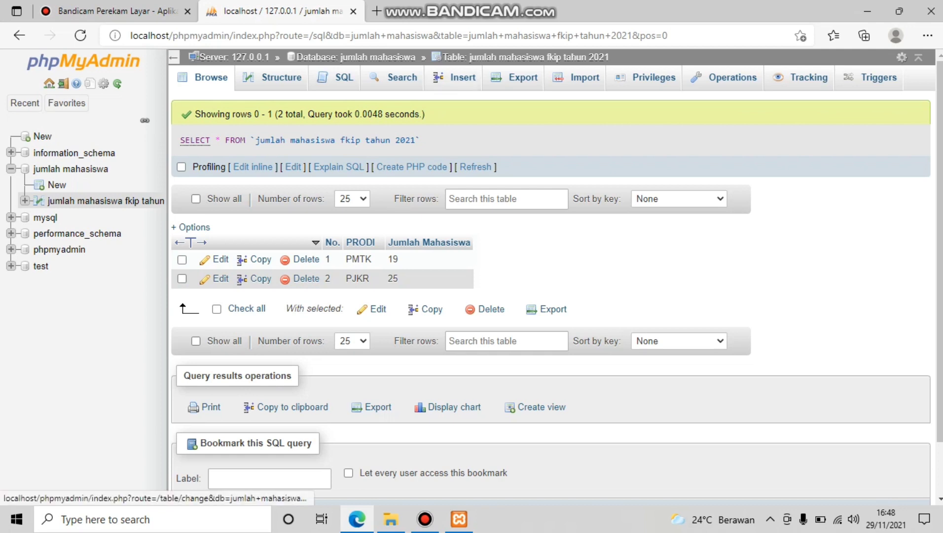
Fill the first record of a new insert form with No. 03, PRODI PTI and Jumlah Mahasiswa 20.
click(454, 77)
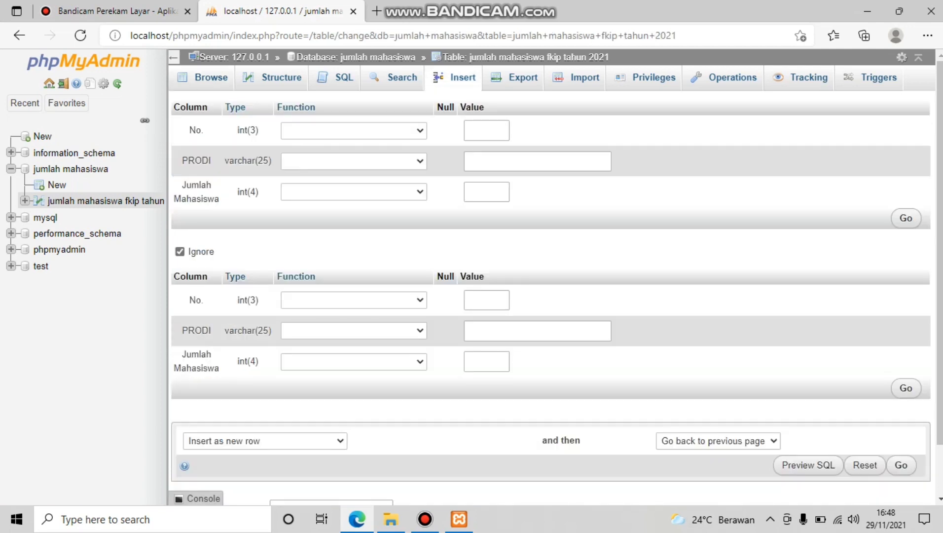
click(486, 131)
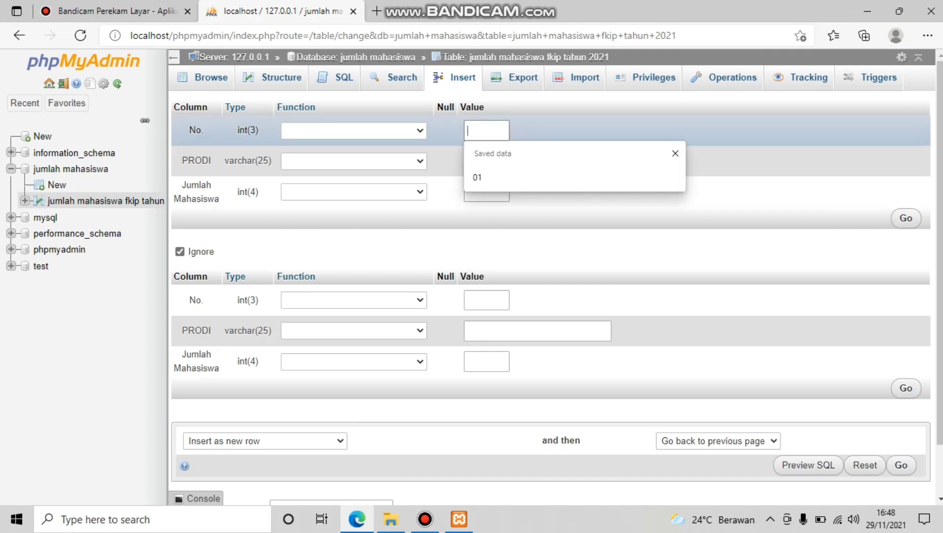
text(03)
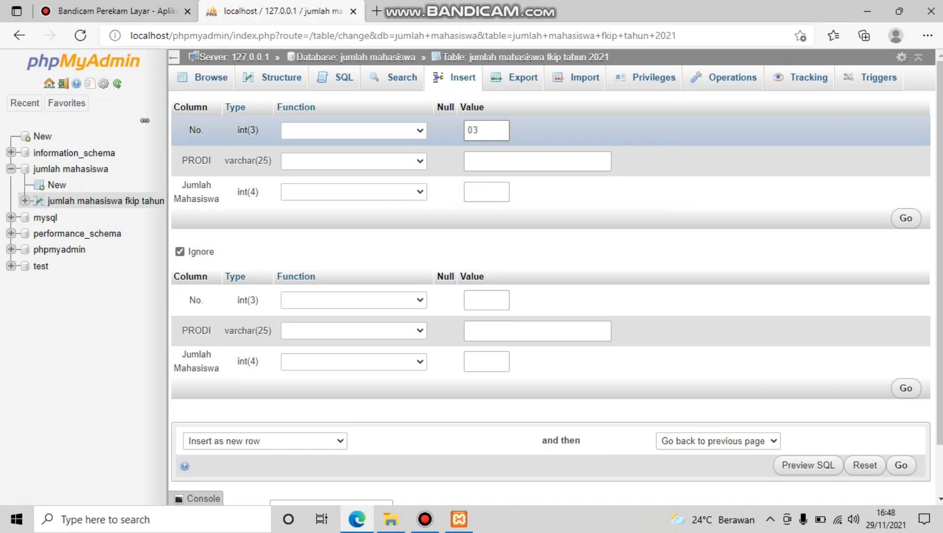
click(503, 162)
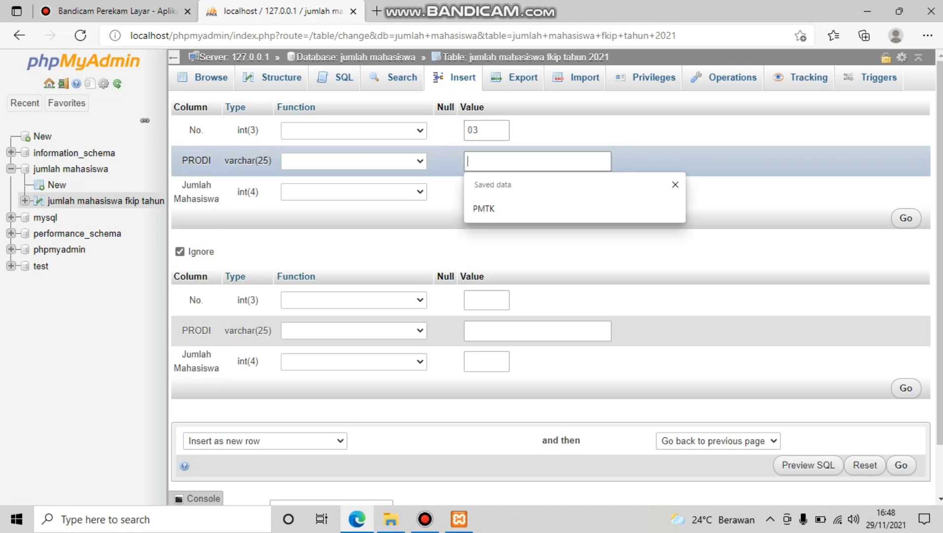
text(PTI)
key(Tab)
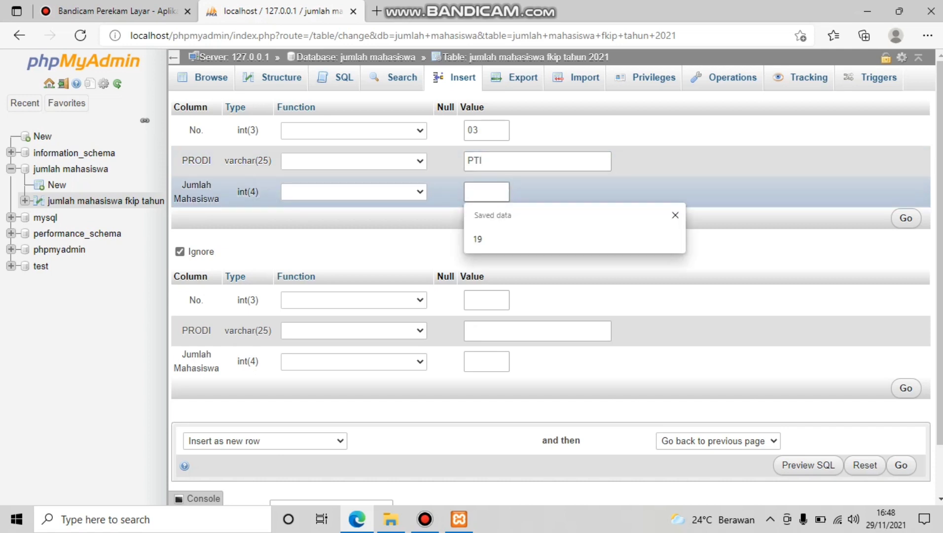
text(20)
Insert both records, the second with No. 04, PRODI "P. BIOLOGI" and Jumlah Mahasiswa 22, and browse the table's rows.
key(Tab)
key(Tab)
key(Tab)
key(Tab)
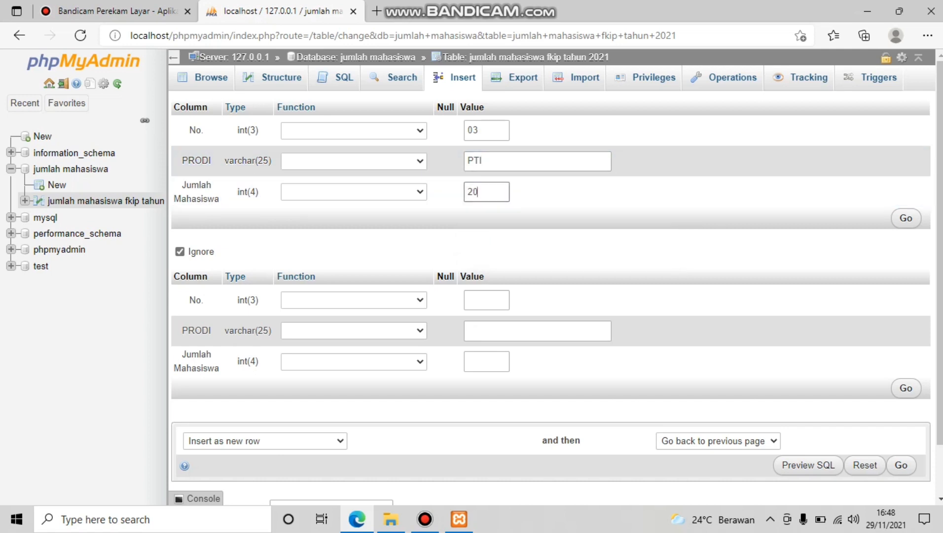
text(04)
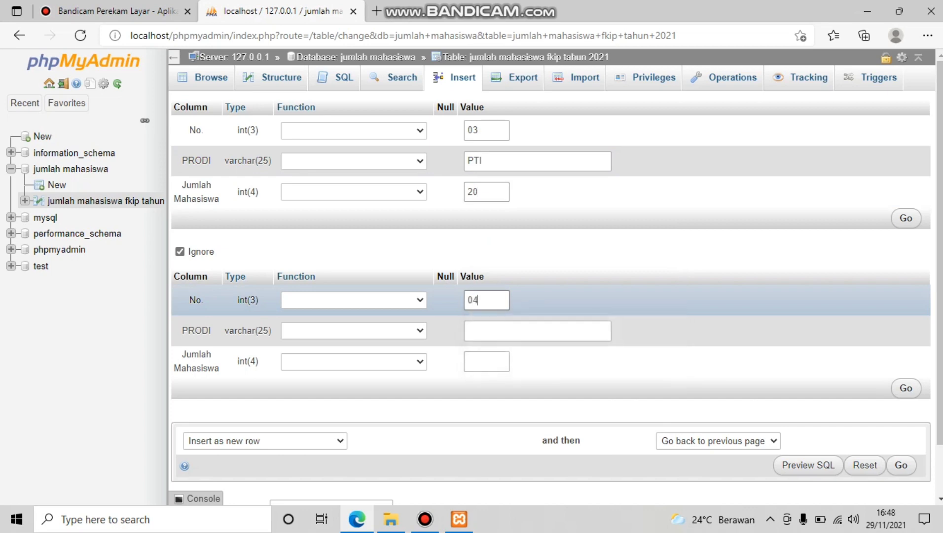
key(Tab)
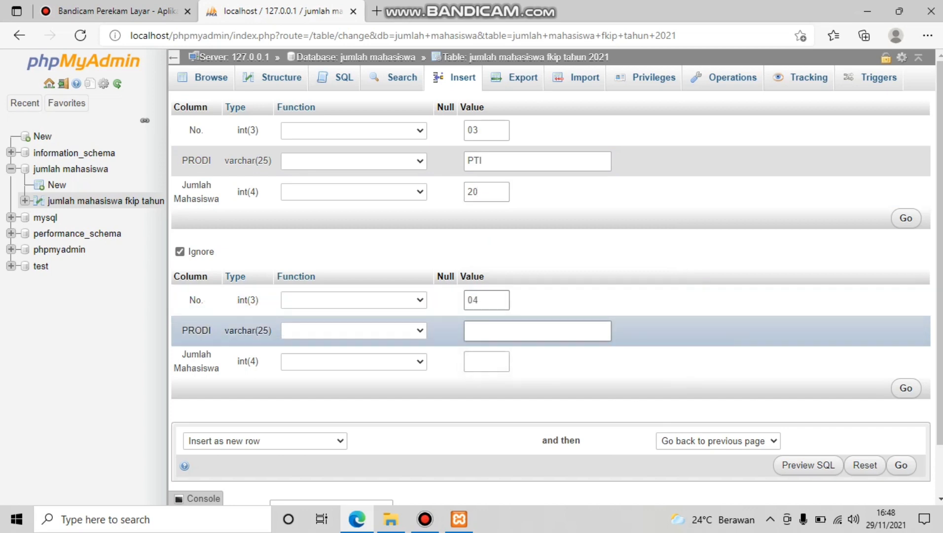
text(P)
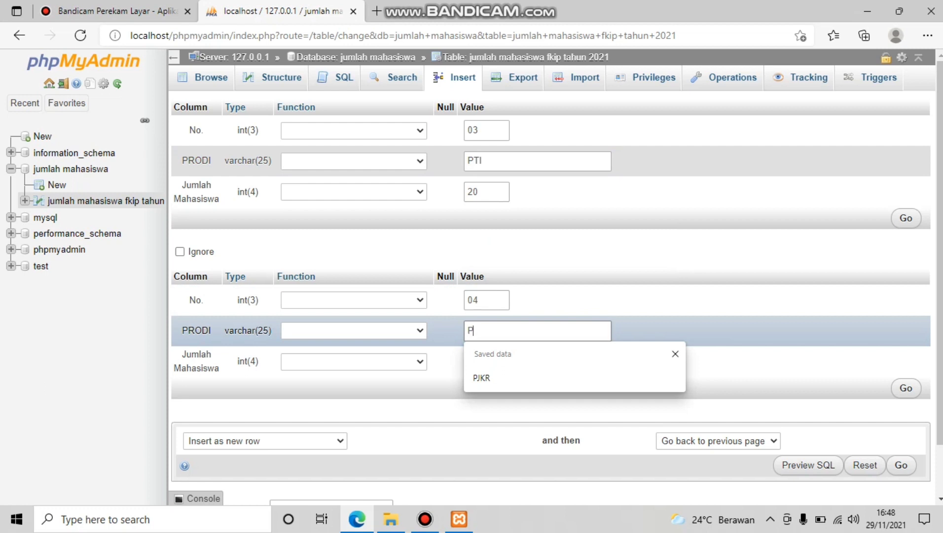
text(. )
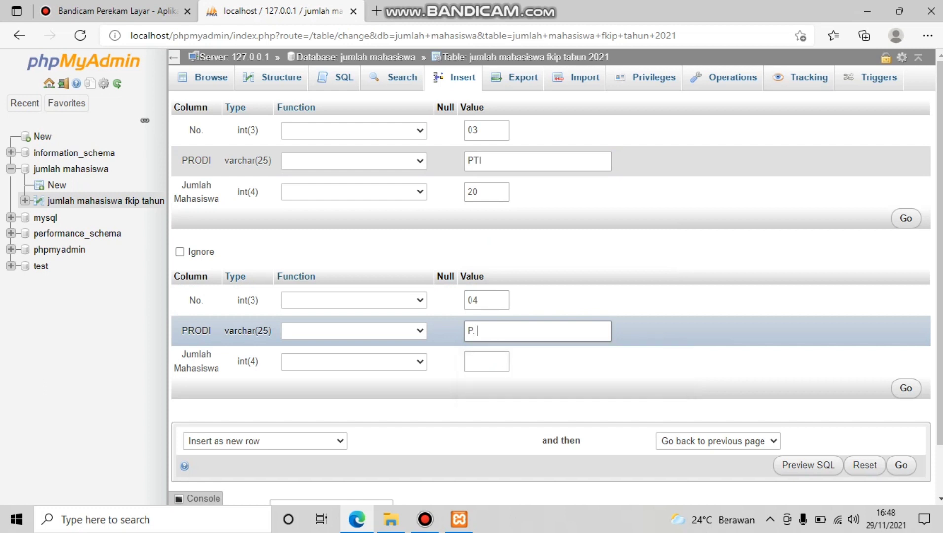
text(BIOLOGI)
key(Tab)
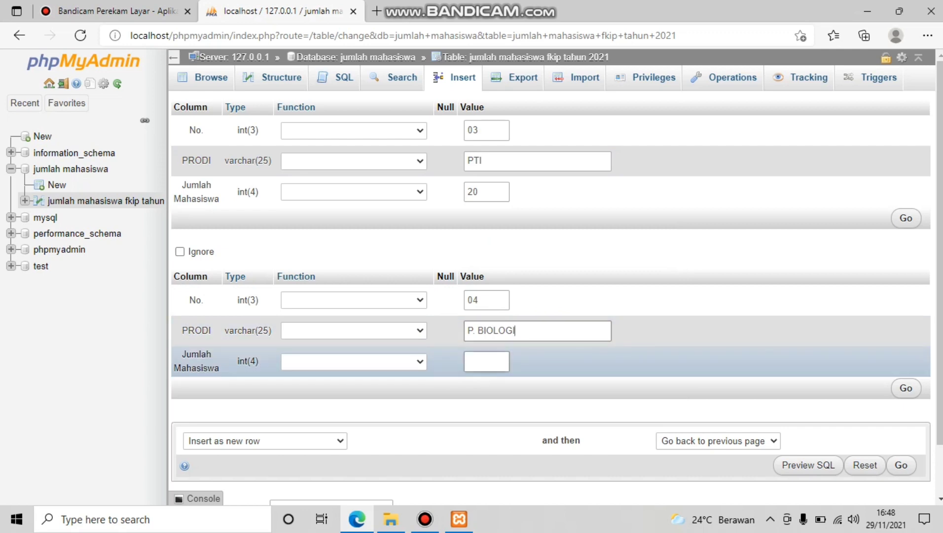
click(487, 361)
text(22)
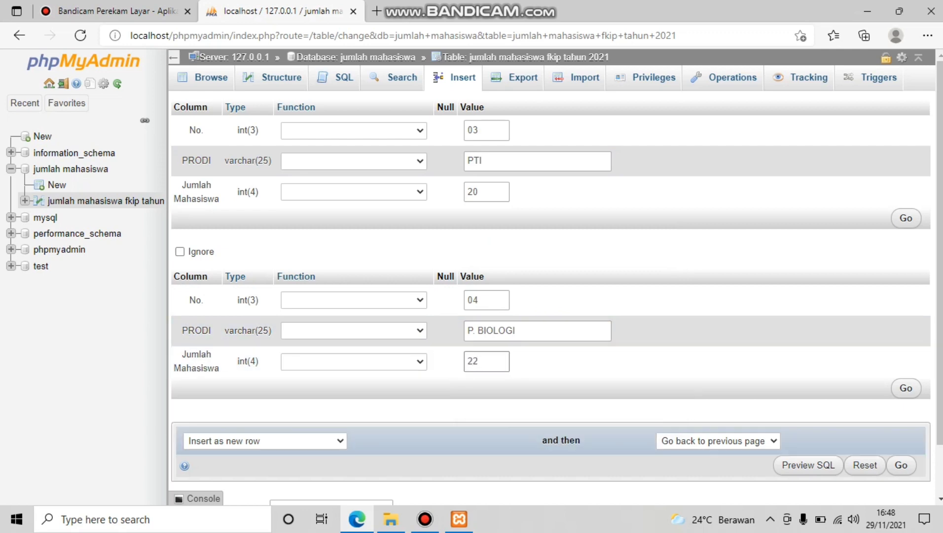
click(901, 465)
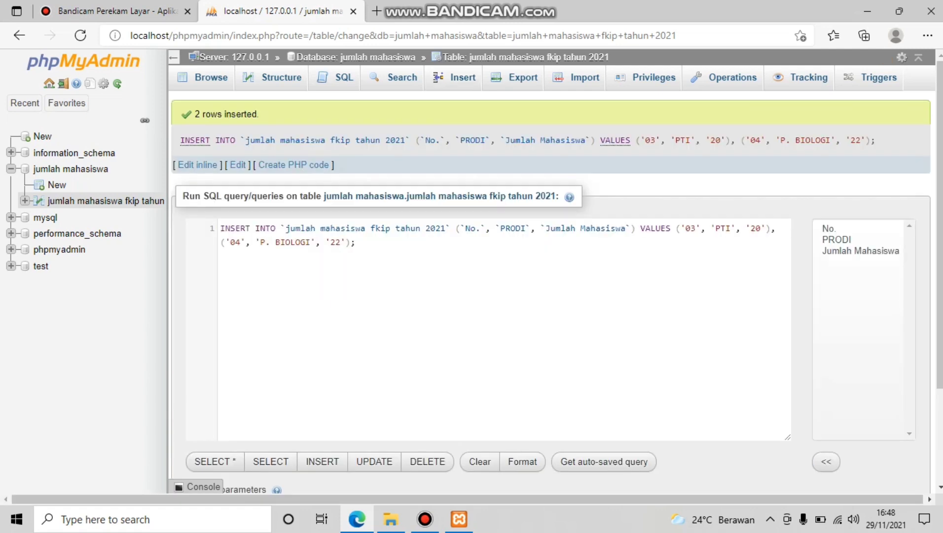
click(210, 78)
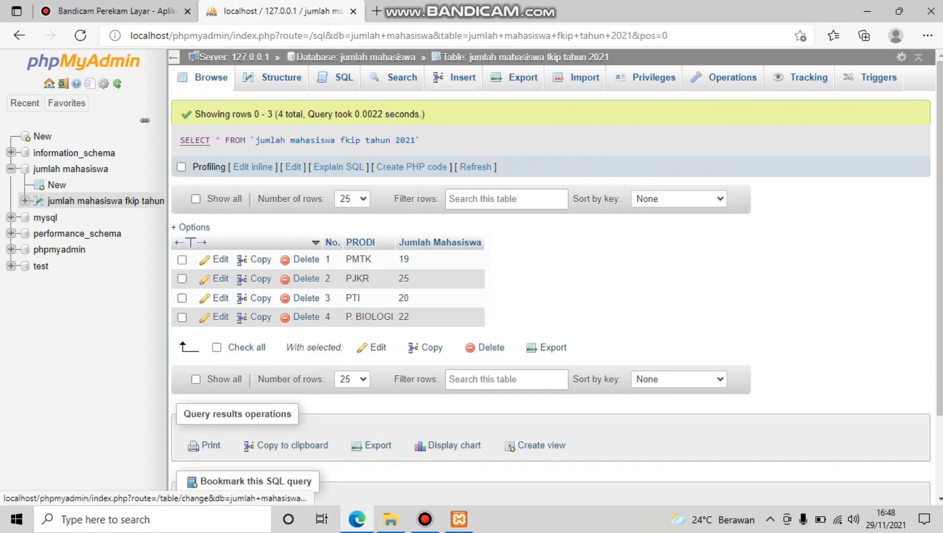
Fill the first record of a new insert form with No. 05, PRODI PBSI and Jumlah Mahasiswa 27.
click(462, 77)
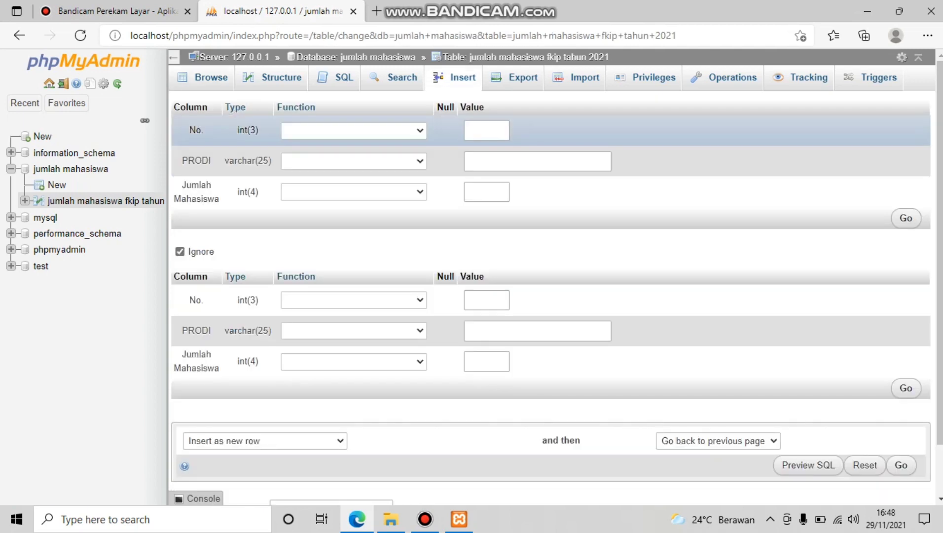
click(487, 131)
text(05)
click(498, 161)
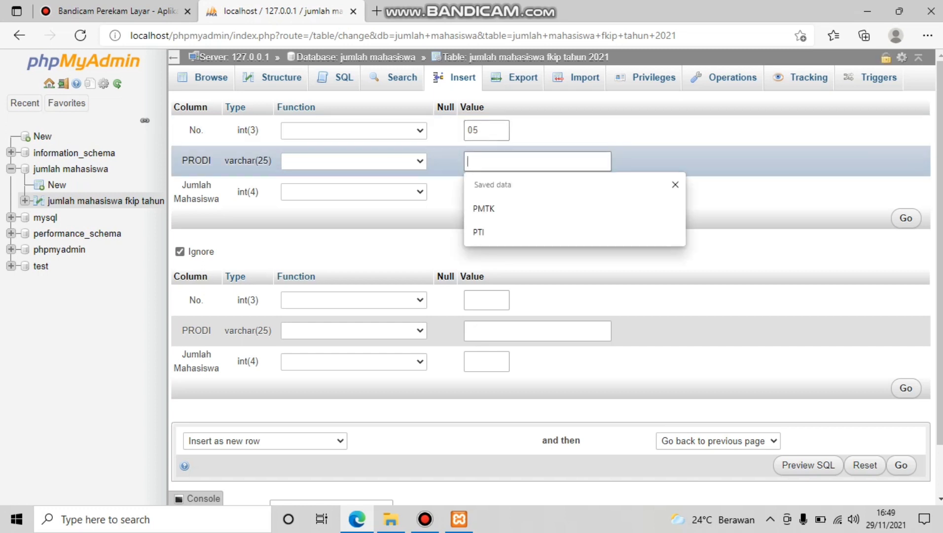
text(PBSI)
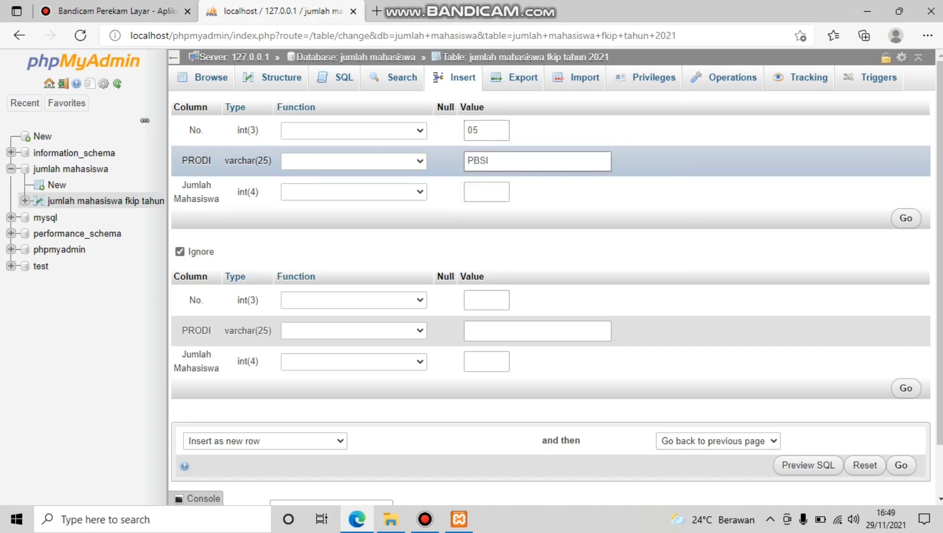
click(488, 192)
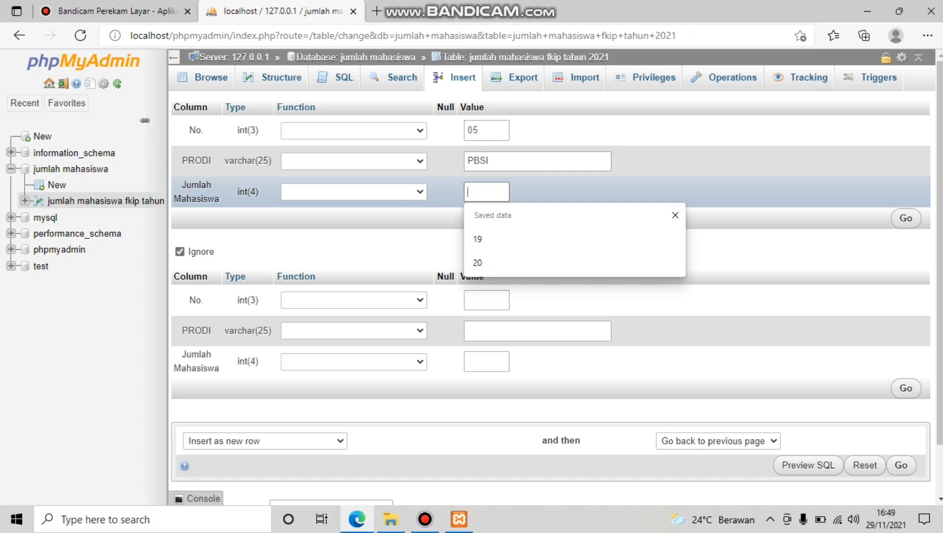
text(27)
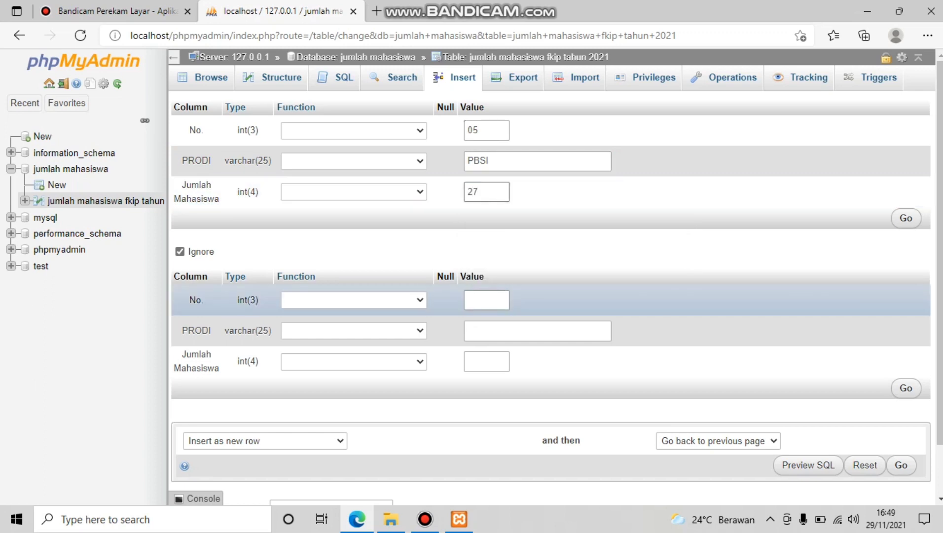
Insert both records, the second with No. 06, PRODI PGSD and Jumlah Mahasiswa 35, and browse the table's rows.
click(486, 300)
text(06)
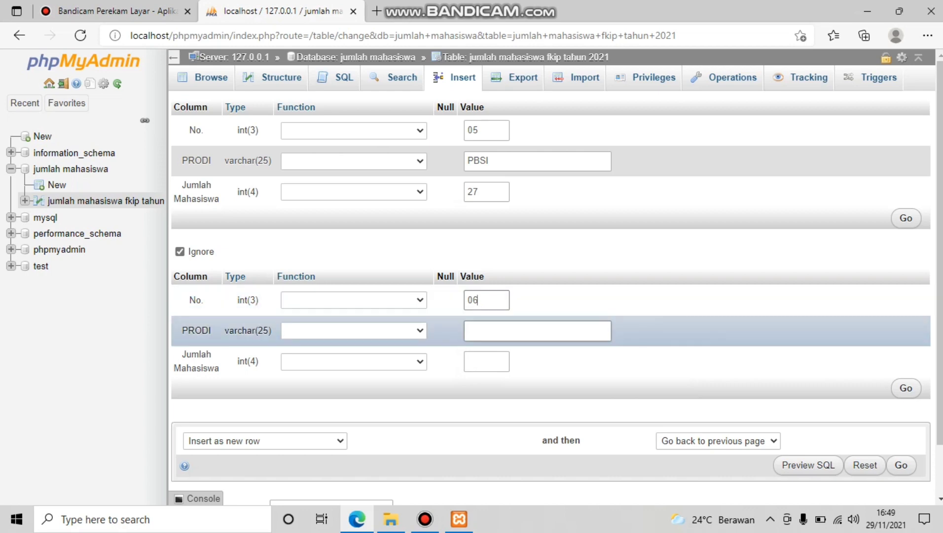
key(Tab)
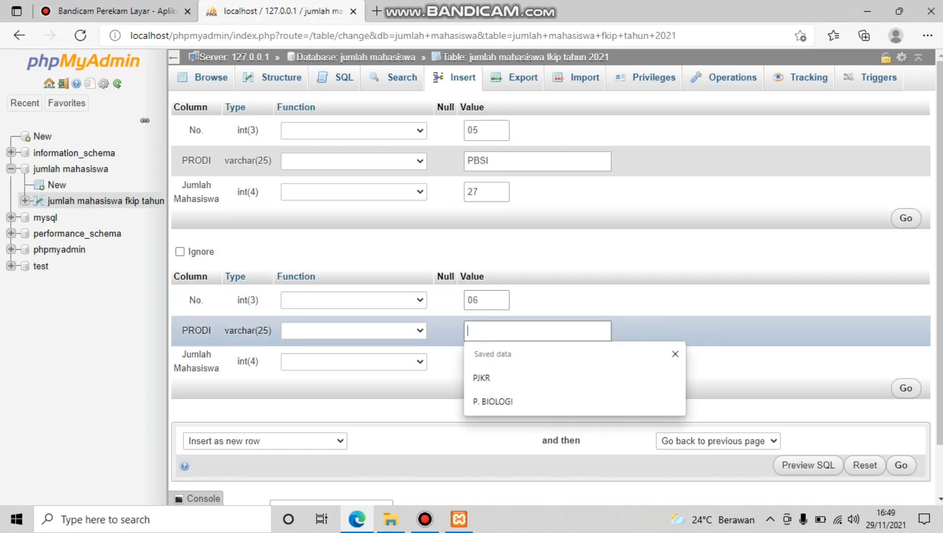
text(PGSD)
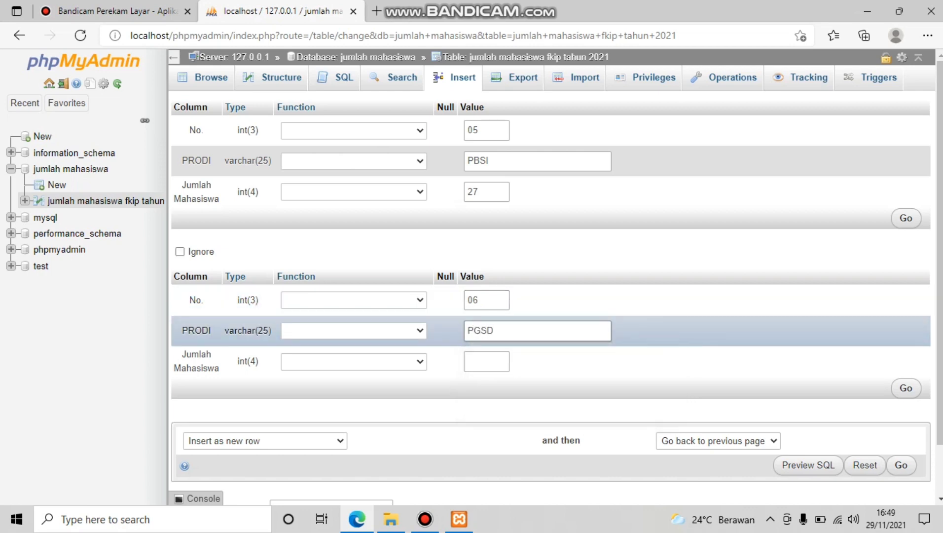
key(Tab)
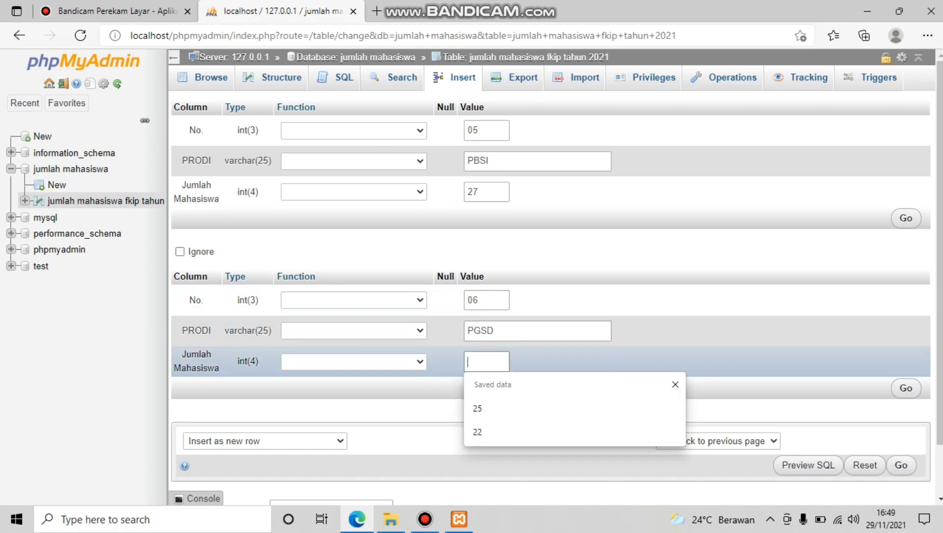
text(35)
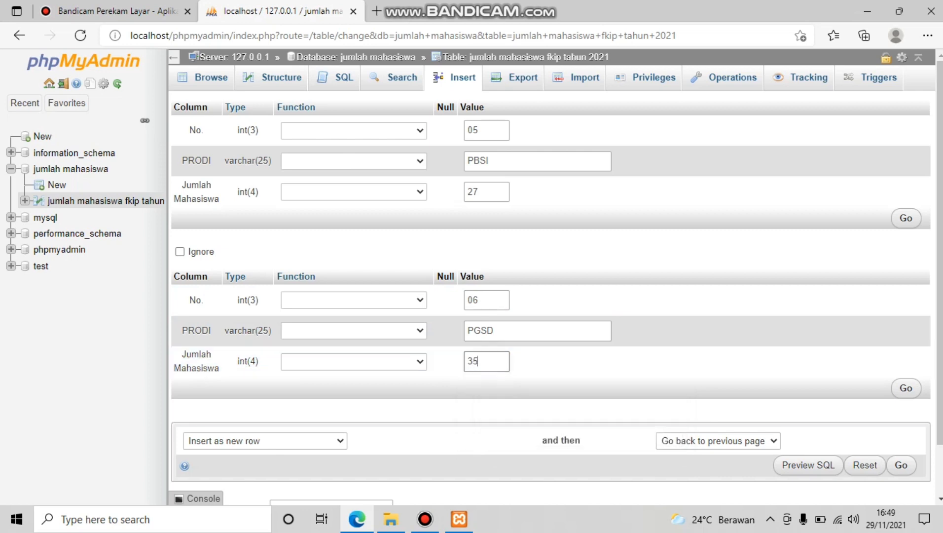
click(901, 464)
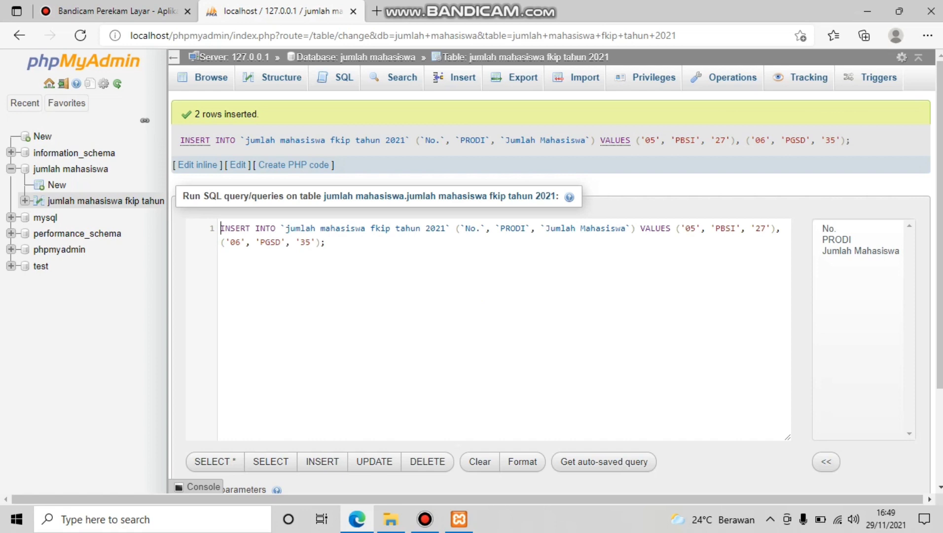
click(204, 78)
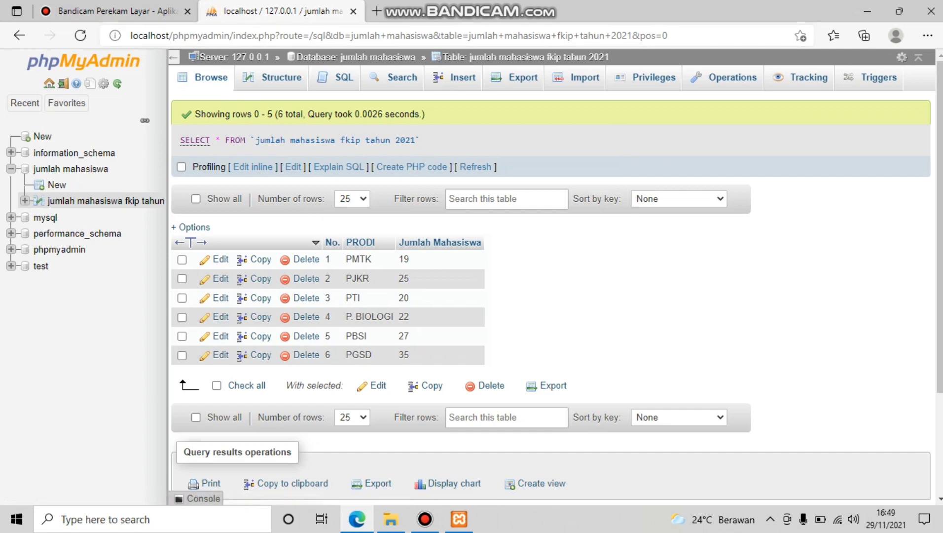
Insert a single record with No. 07, PRODI "PG PAUD" and Jumlah Mahasiswa 15, and browse the table's rows.
click(456, 77)
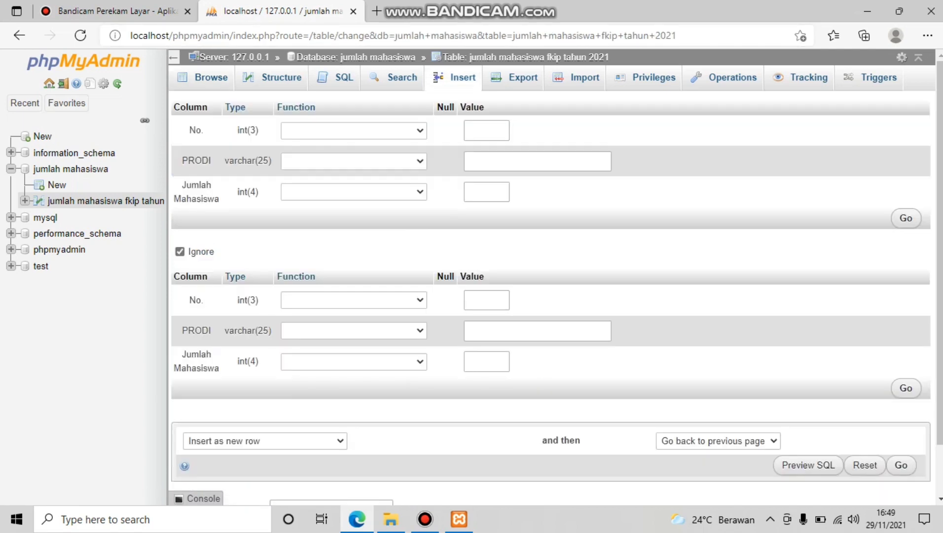
click(486, 131)
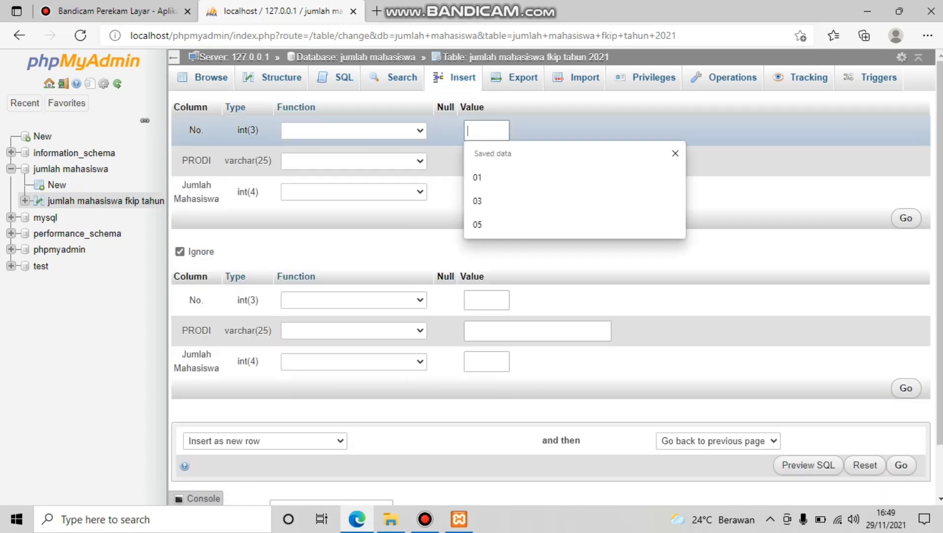
text(07)
key(Tab)
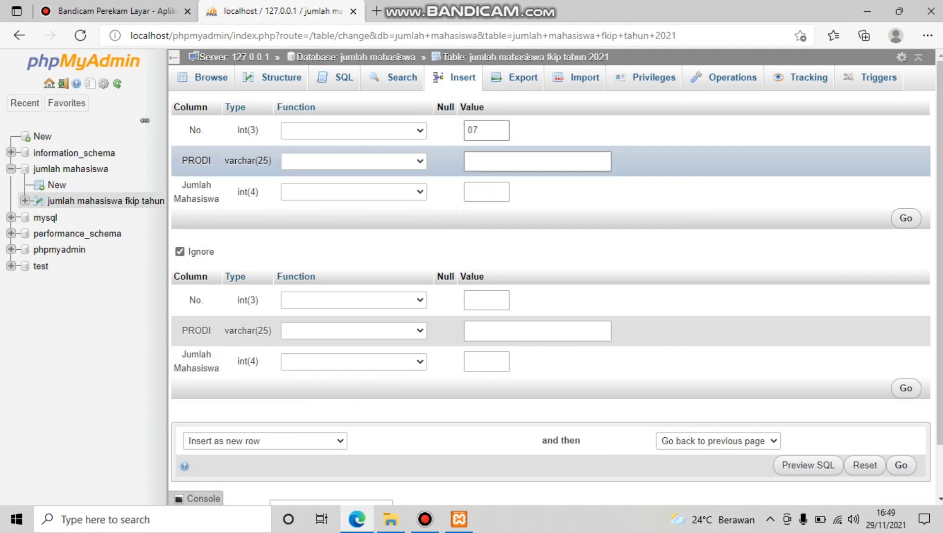
text(PG PAUD)
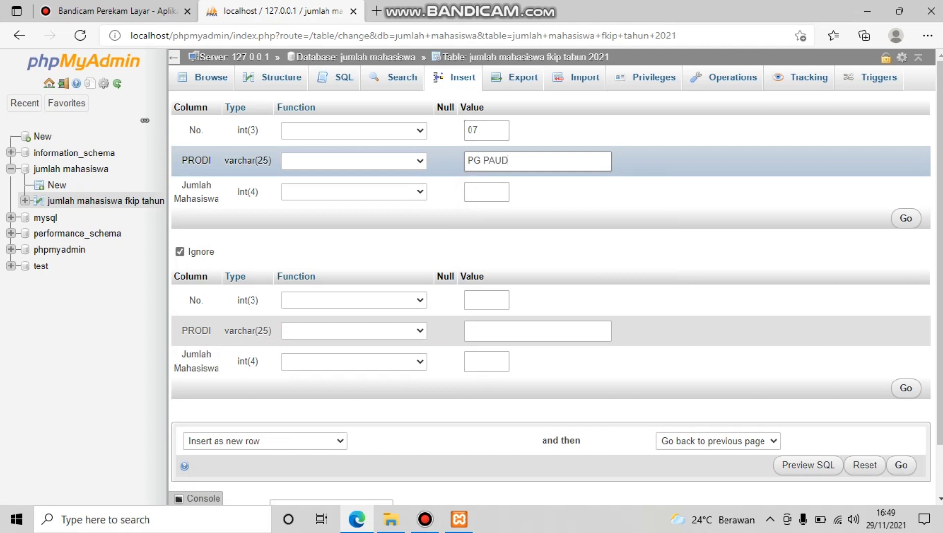
key(Tab)
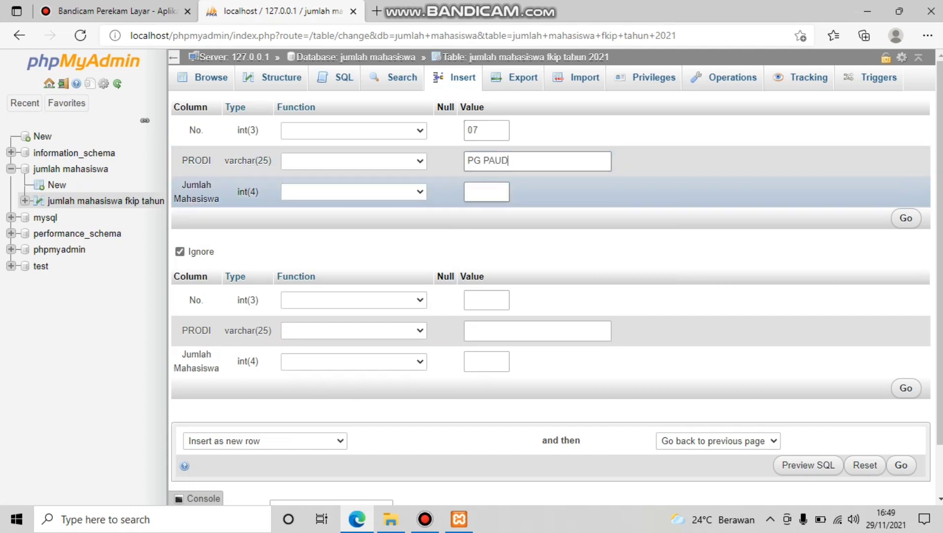
text(15)
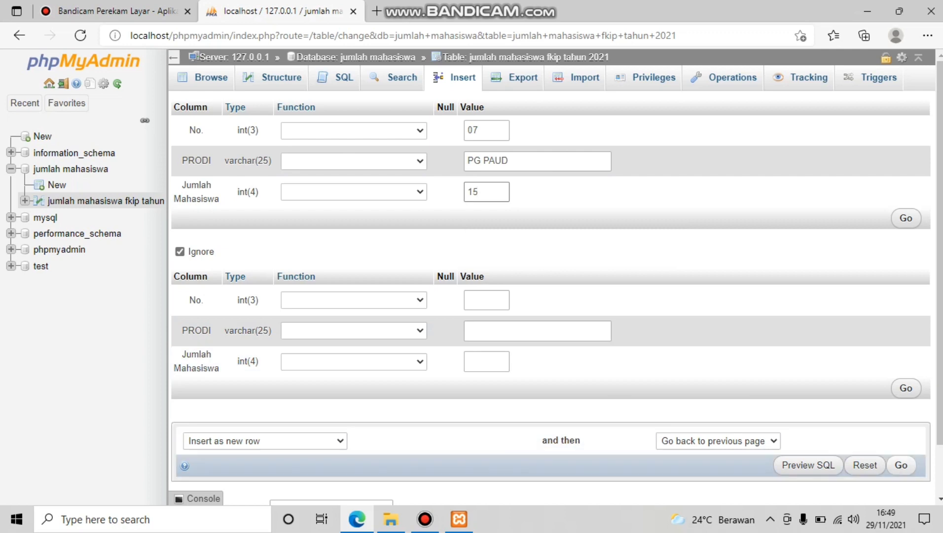
key(Return)
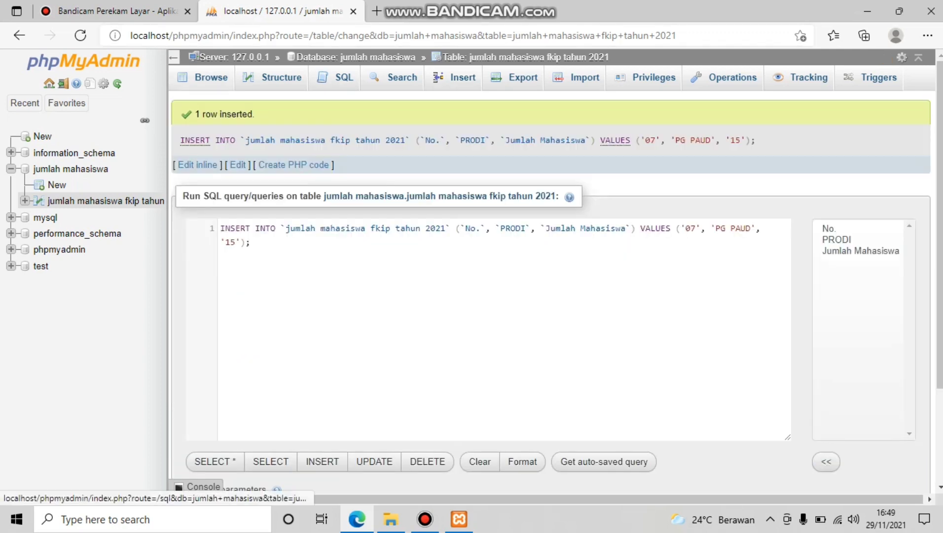
click(211, 77)
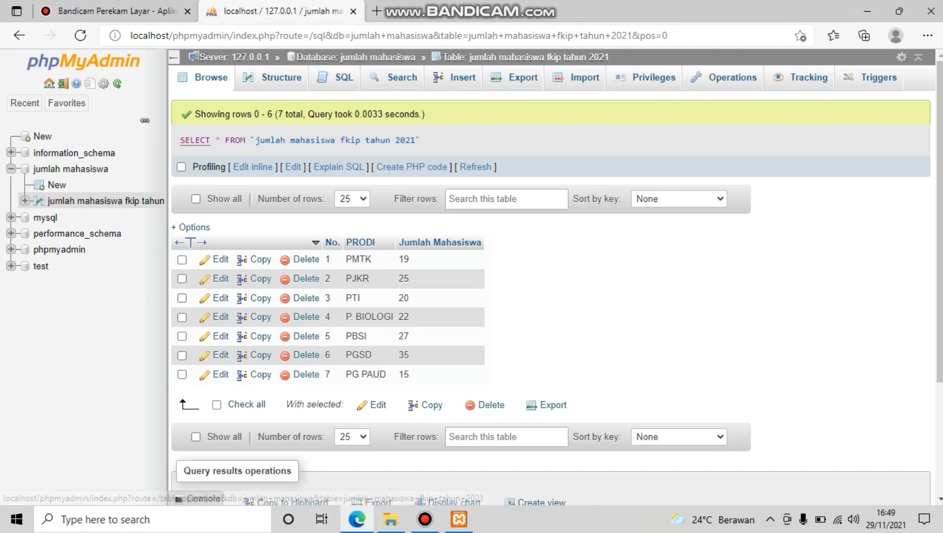
Display the table's query results as a chart and examine the line plot of Jumlah Mahasiswa.
scroll(551, 284, down, 2)
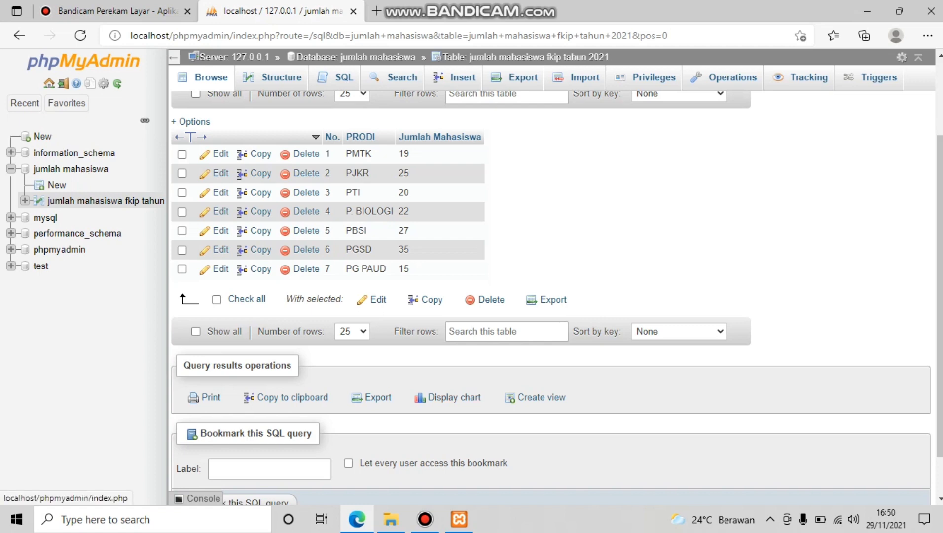
click(446, 397)
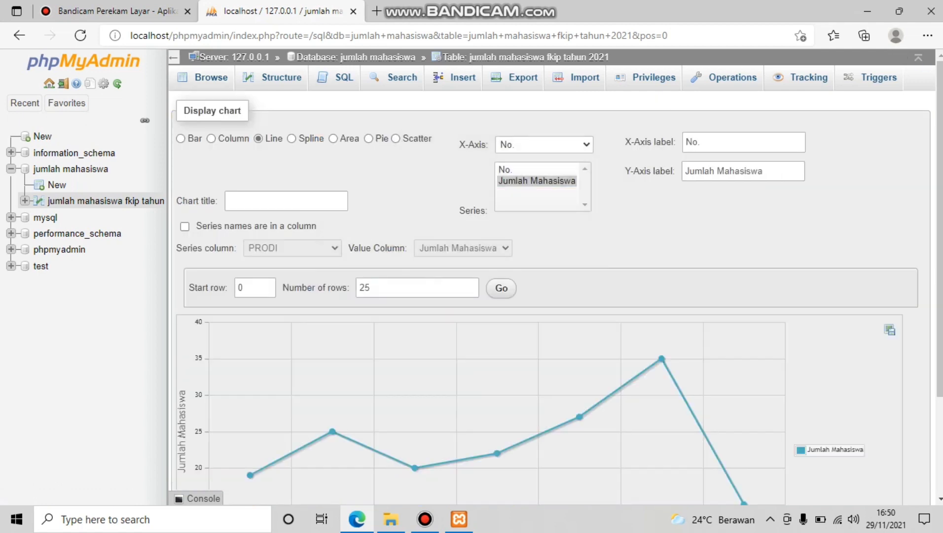
scroll(542, 296, down, 3)
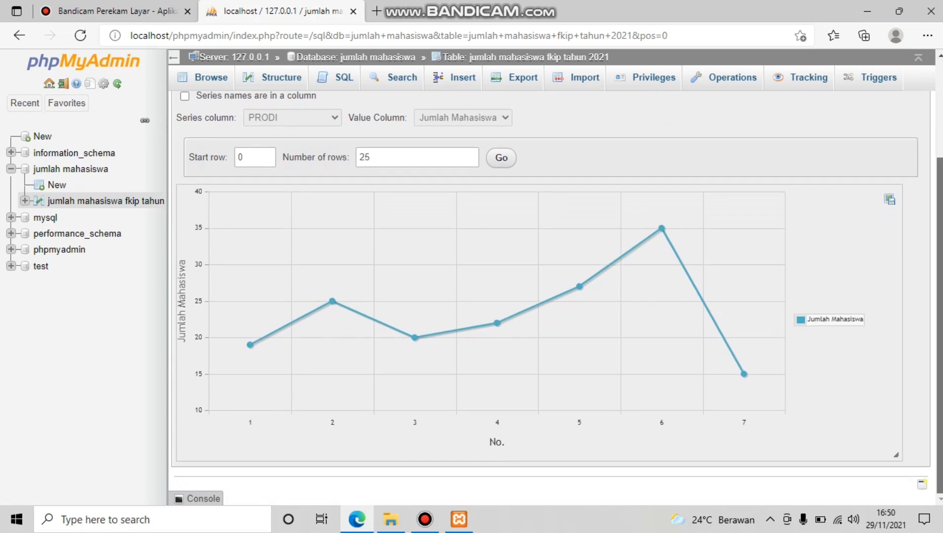
scroll(543, 296, up, 1)
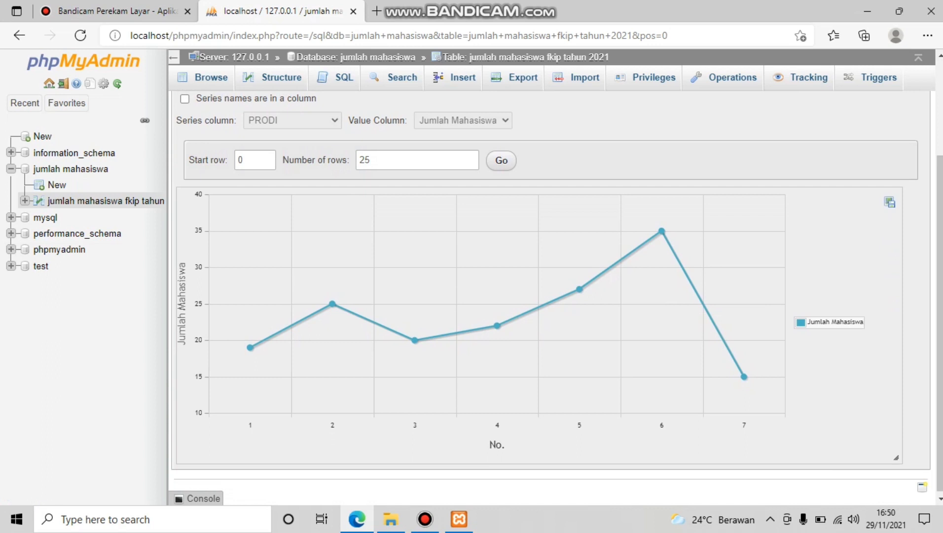
scroll(553, 296, up, 3)
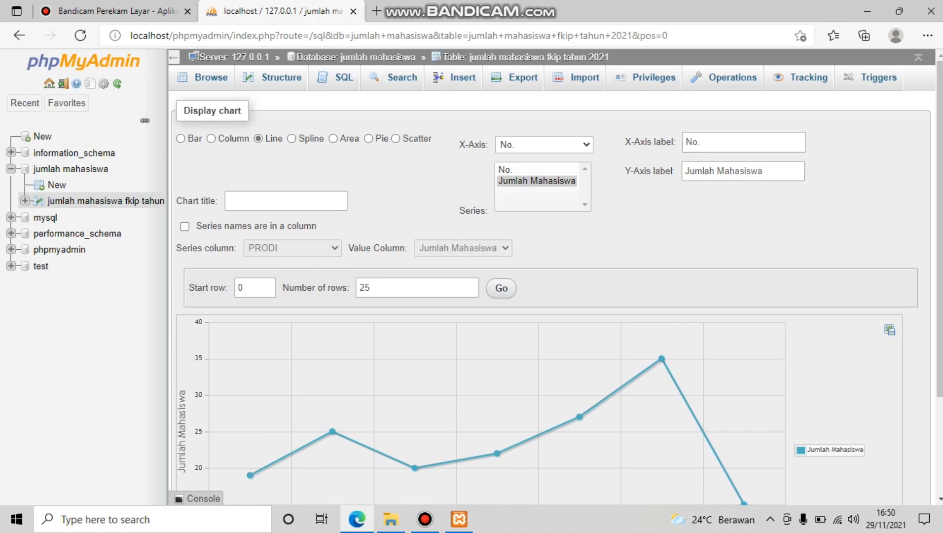
Set the chart's X-axis to PRODI and show the student numbers as a pie chart.
click(568, 145)
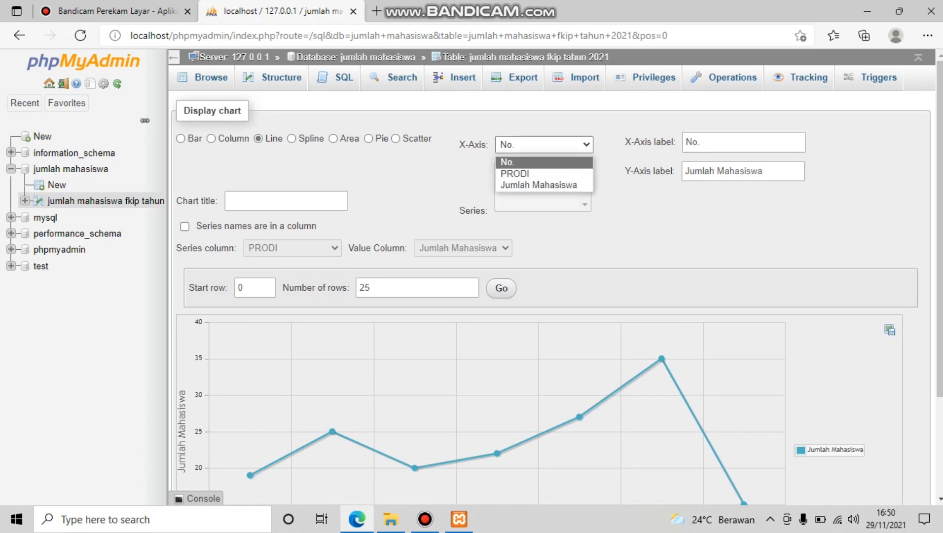
click(515, 174)
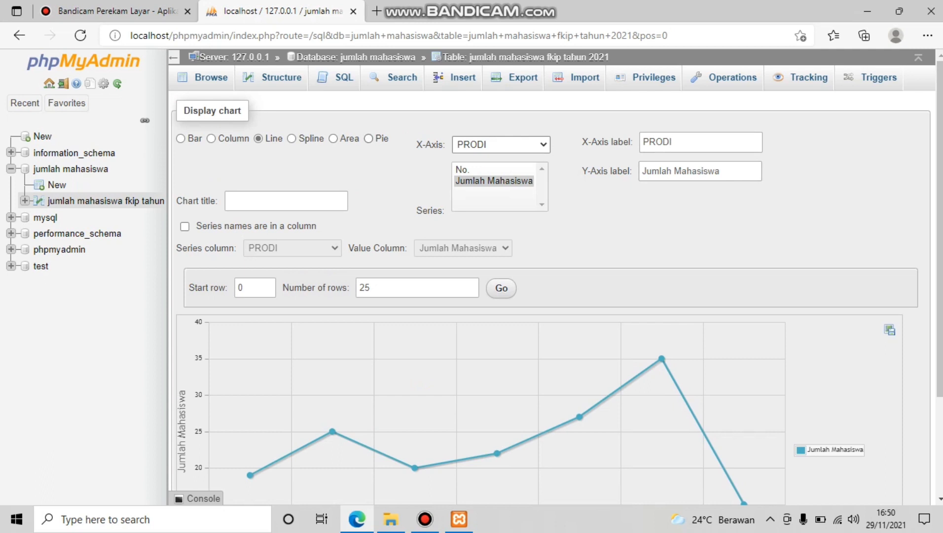
click(369, 139)
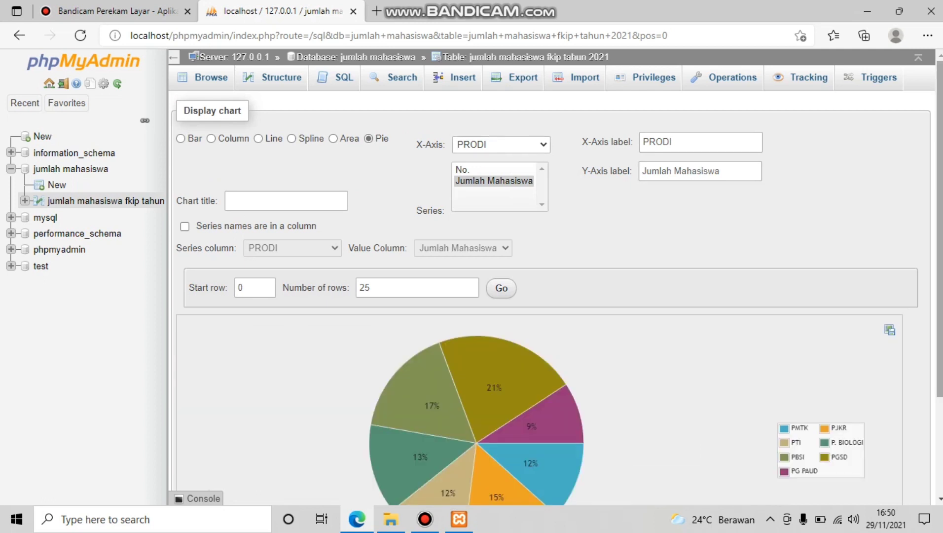
scroll(557, 283, down, 3)
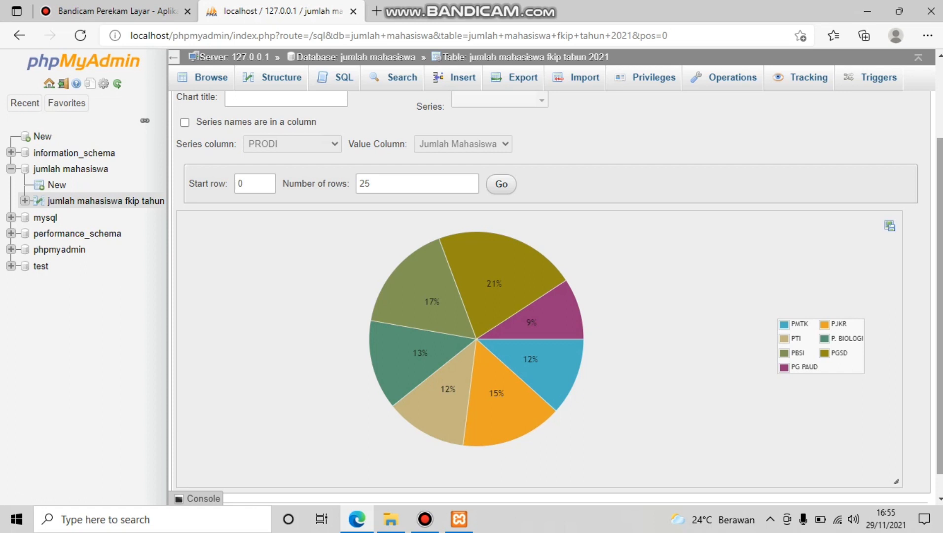
Change the chart type to Bar and inspect the values of the PMTK, PJKR, PTI and P. BIOLOGI bars.
scroll(543, 295, up, 2)
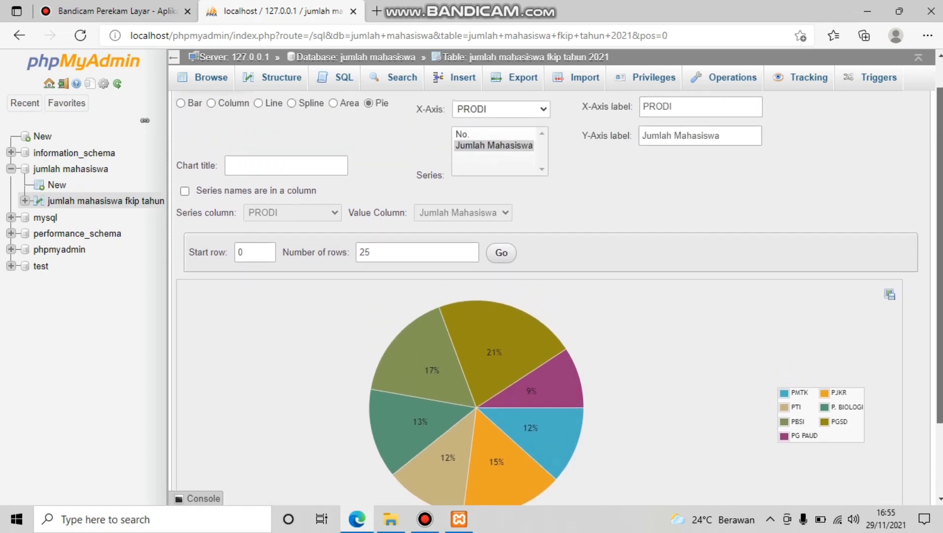
scroll(559, 294, up, 1)
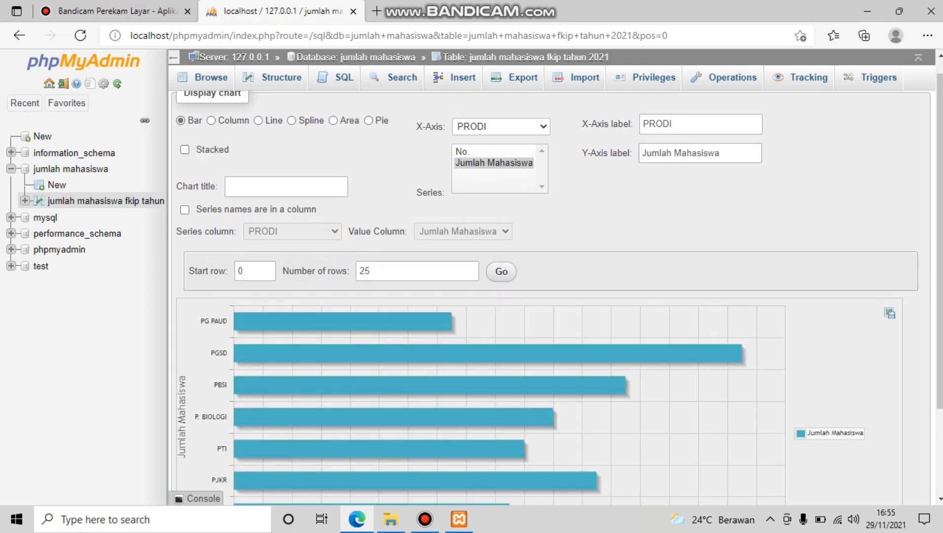
drag(940, 241, 940, 300)
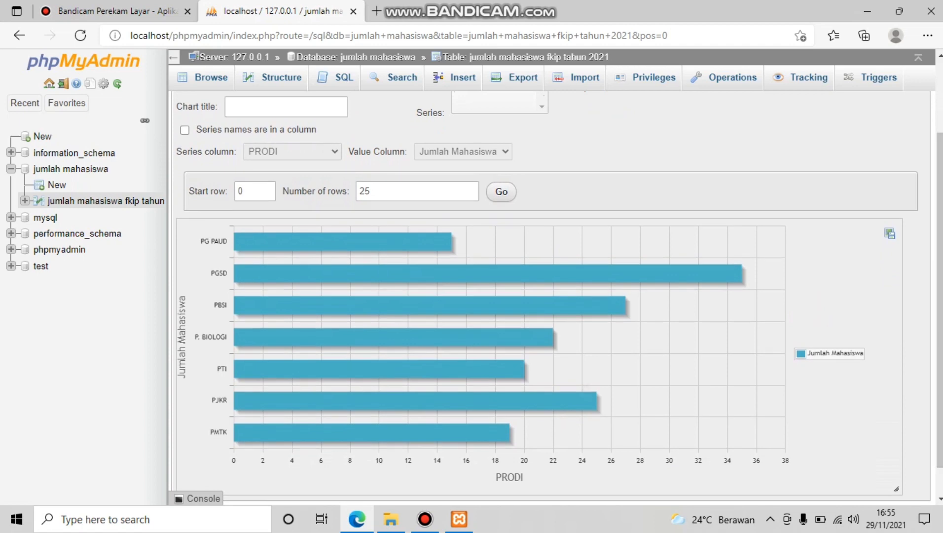
mouse_move(507, 432)
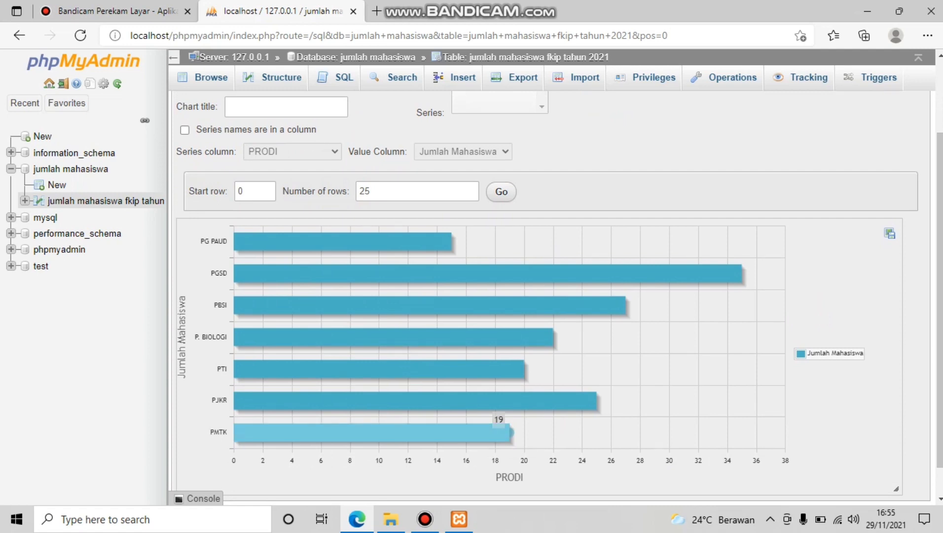
mouse_move(592, 401)
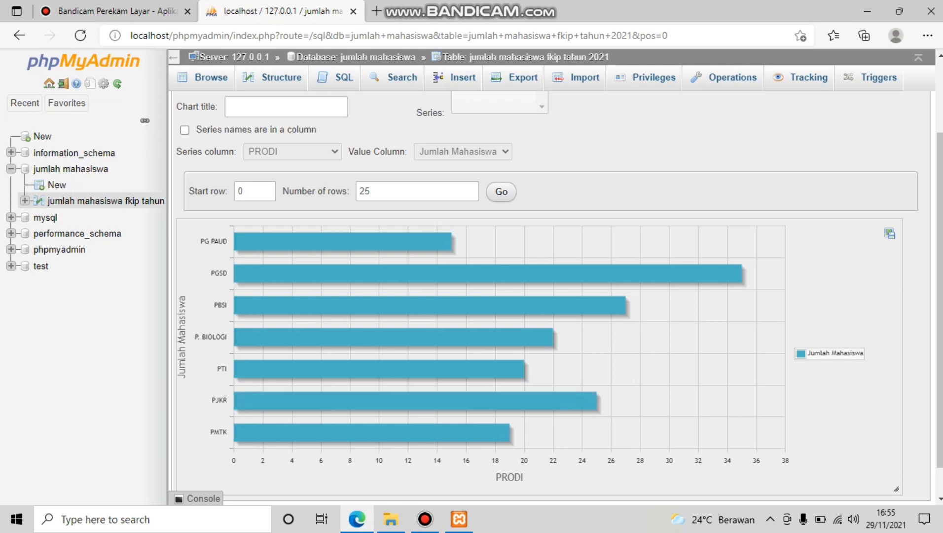
mouse_move(523, 369)
mouse_move(551, 337)
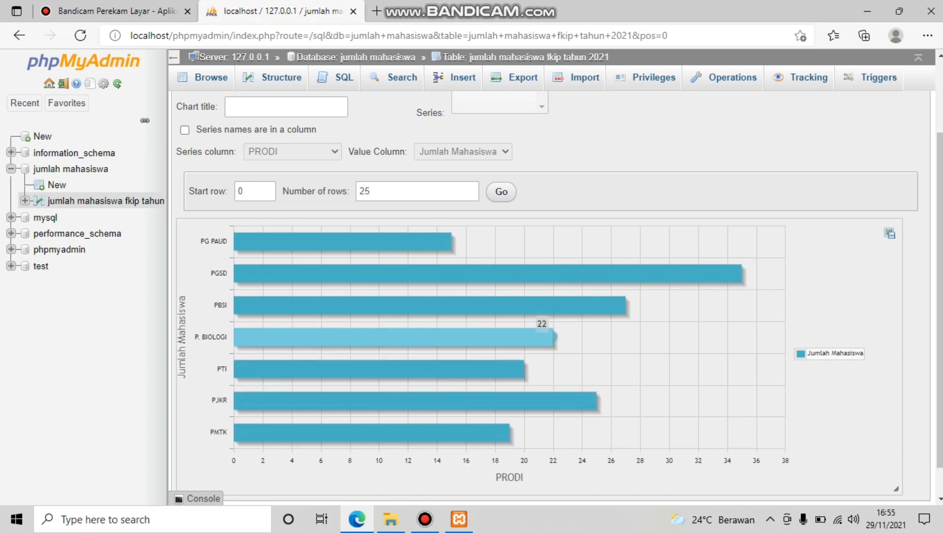
Inspect the values of the PBSI, PGSD and PG PAUD bars in the chart.
mouse_move(623, 305)
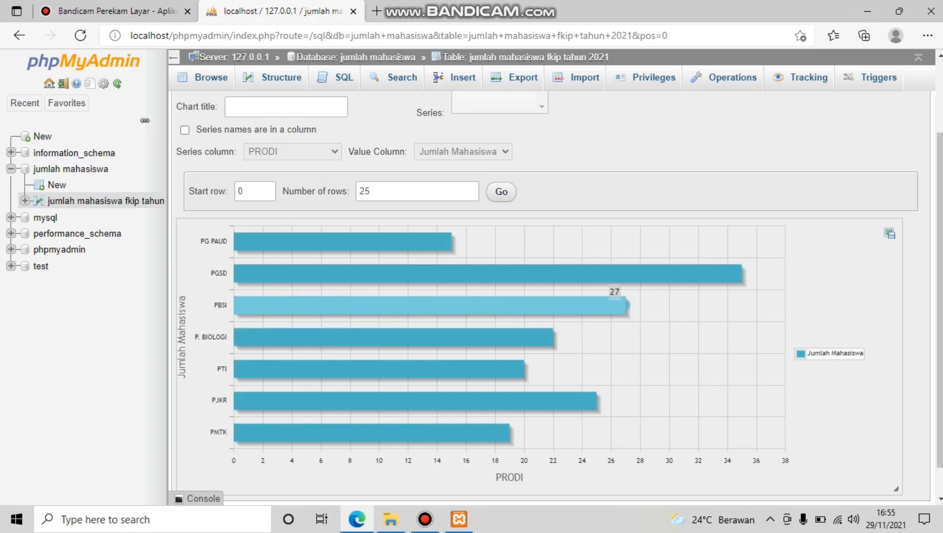
mouse_move(730, 273)
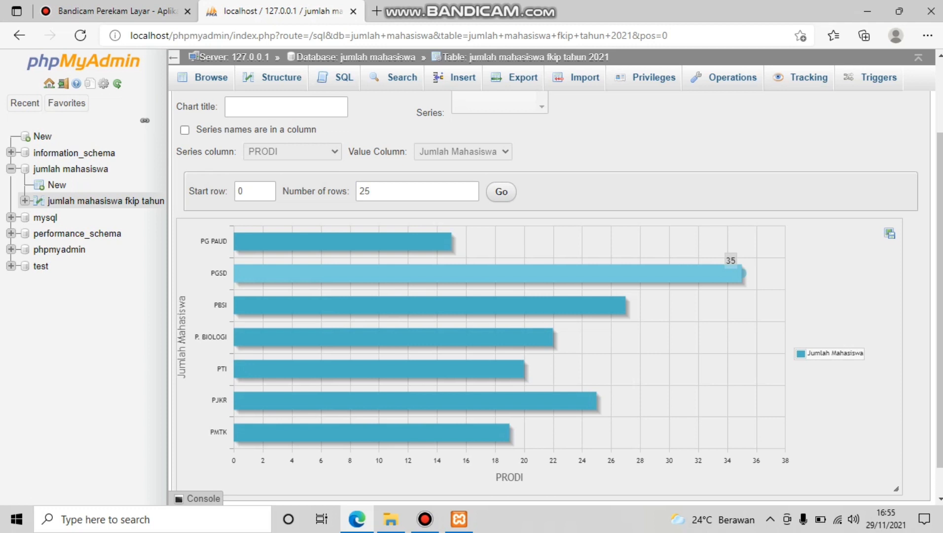
mouse_move(450, 241)
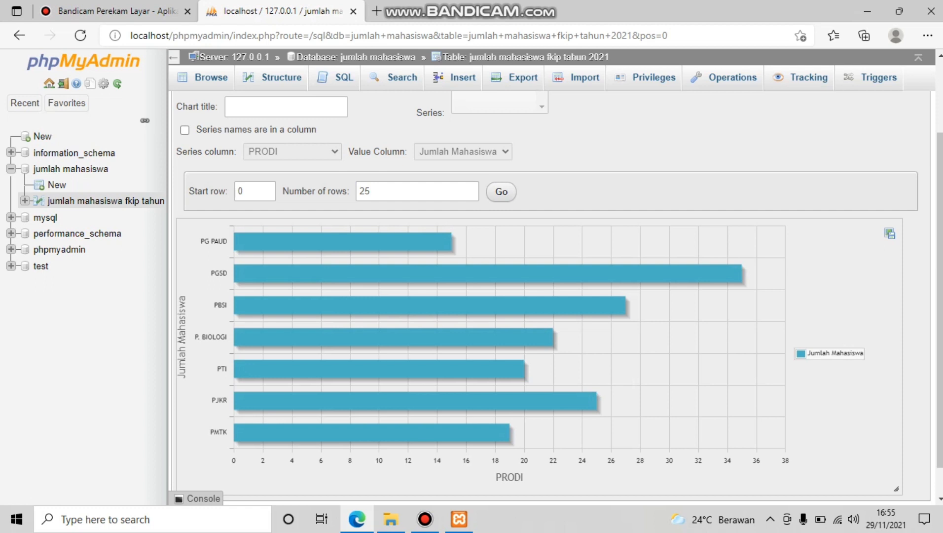
Change the chart type to Line and view the full plot of Jumlah Mahasiswa by PRODI.
scroll(552, 296, up, 2)
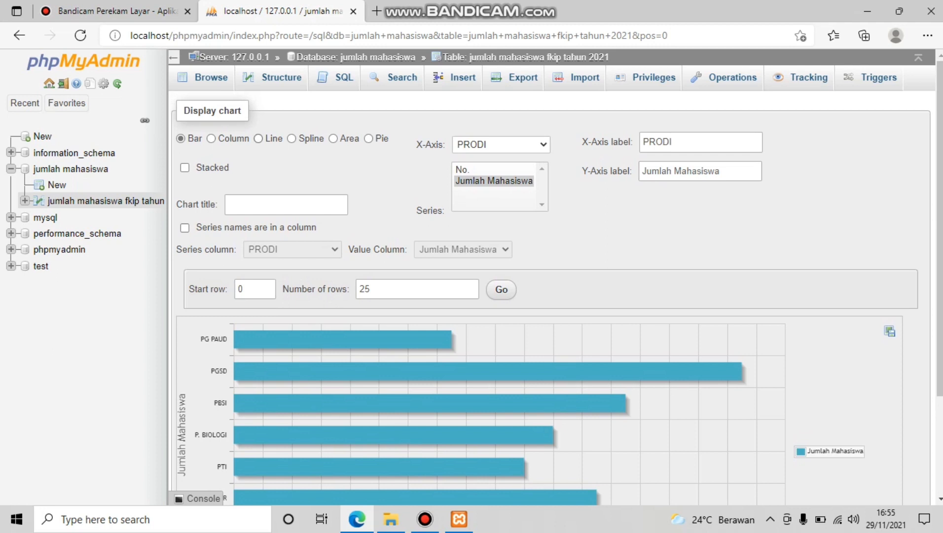
click(258, 138)
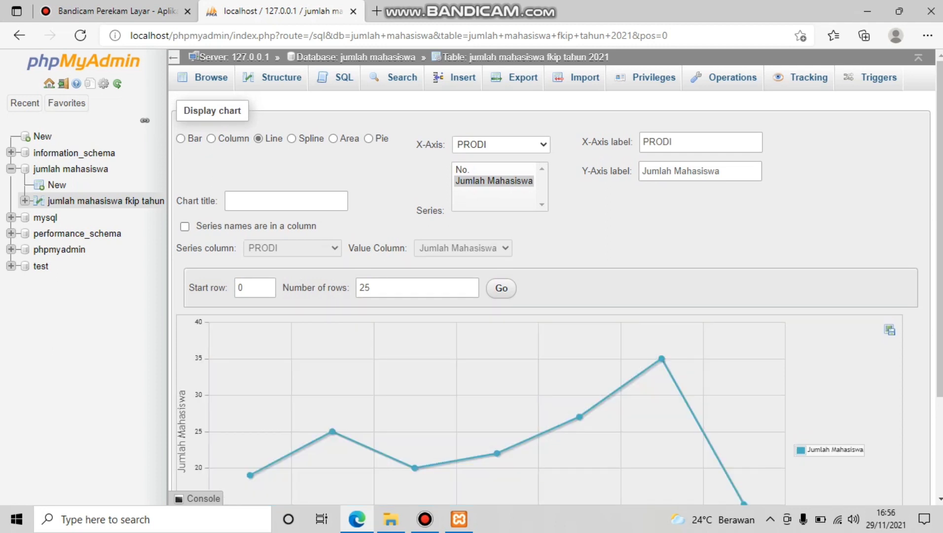
scroll(557, 284, down, 3)
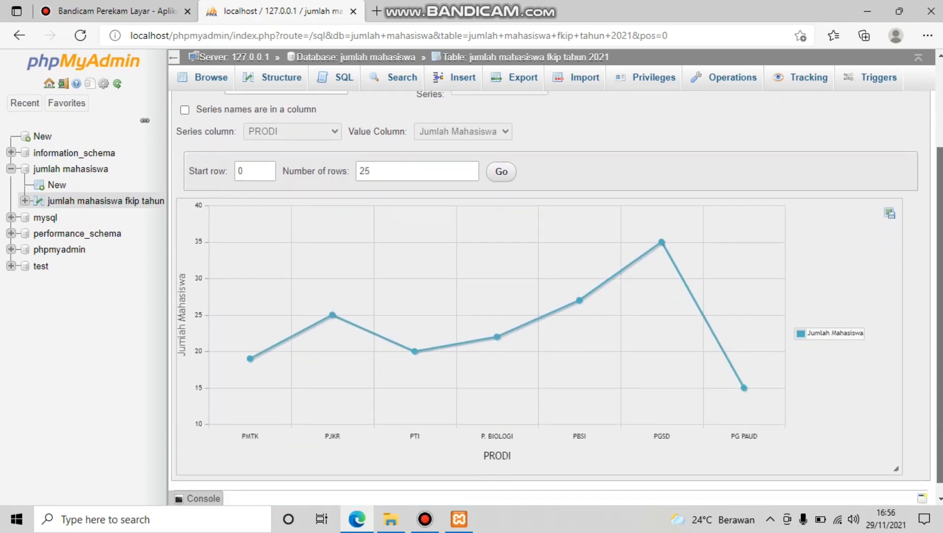